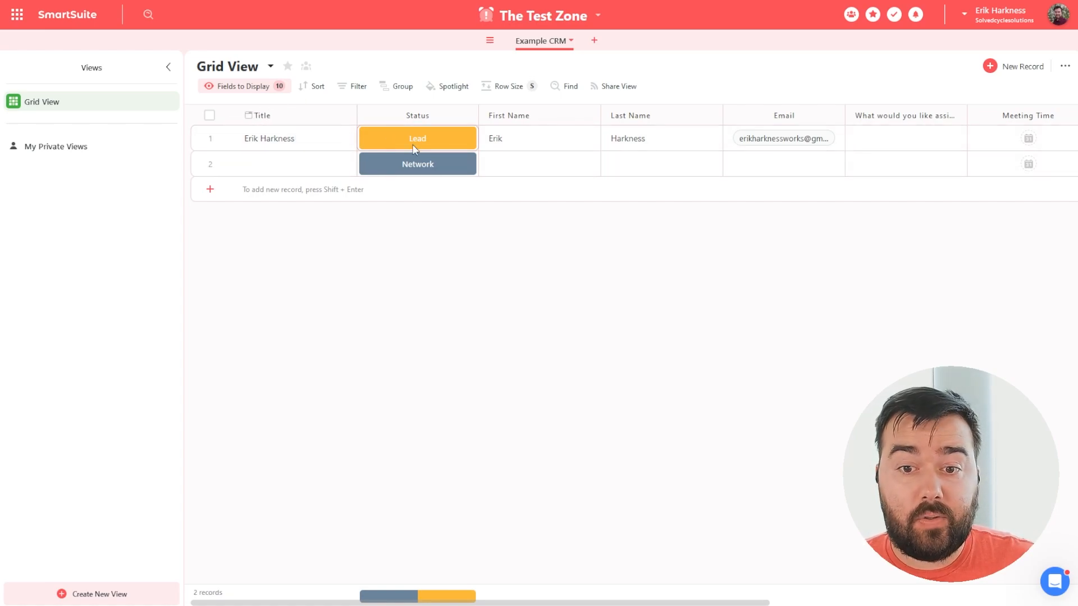
Preview the Status options, then widen the Example CRM assistance-question column to show its full heading.
left_click(469, 140)
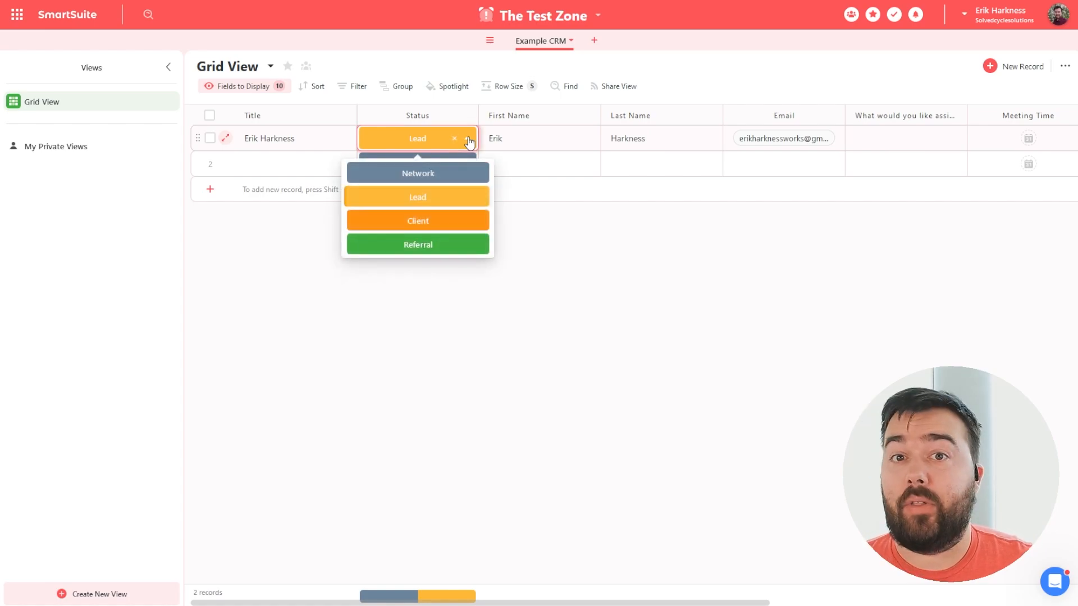
left_click(606, 280)
left_click_drag(482, 604, 690, 589)
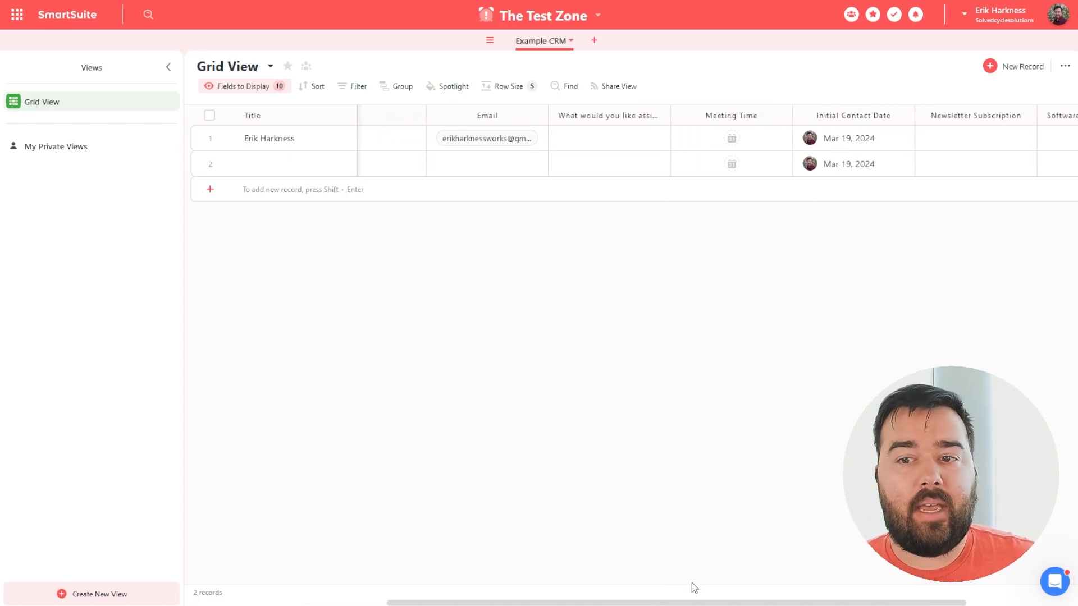
left_click_drag(659, 113, 764, 117)
left_click(747, 135)
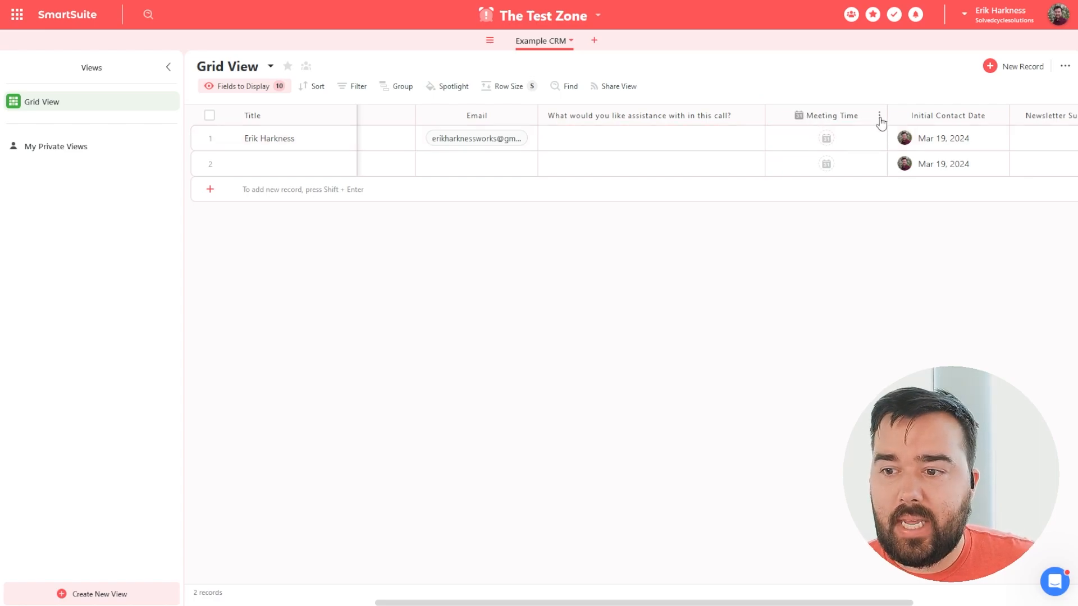
left_click_drag(734, 603, 873, 598)
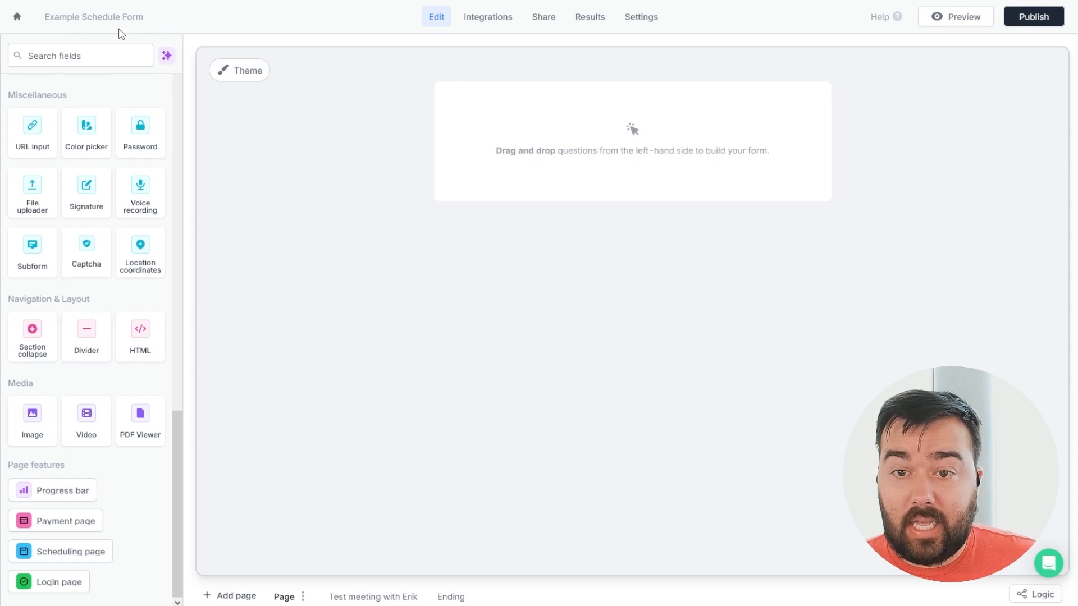
Start a SmartSuite integration for the form using the existing SmartSuite connection.
scroll(97, 344, "up", 8)
scroll(96, 344, "up", 8)
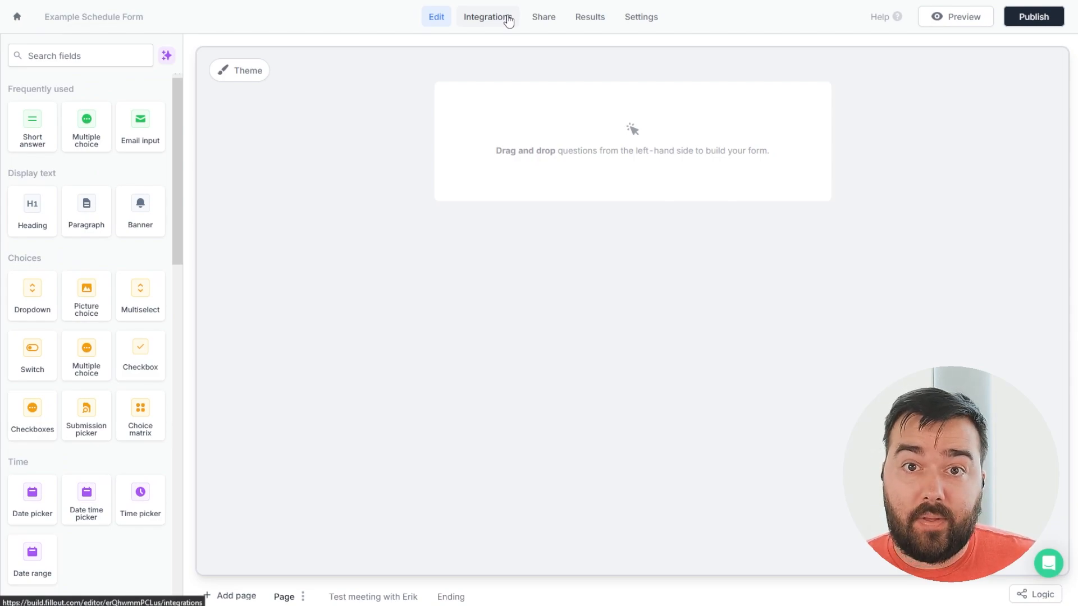
left_click(509, 21)
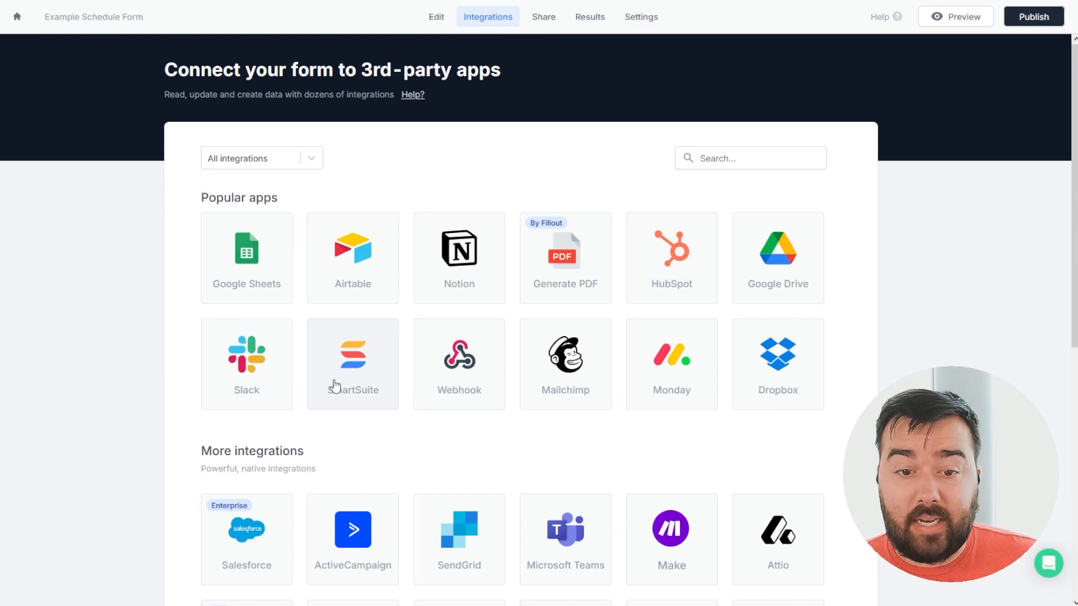
left_click(345, 371)
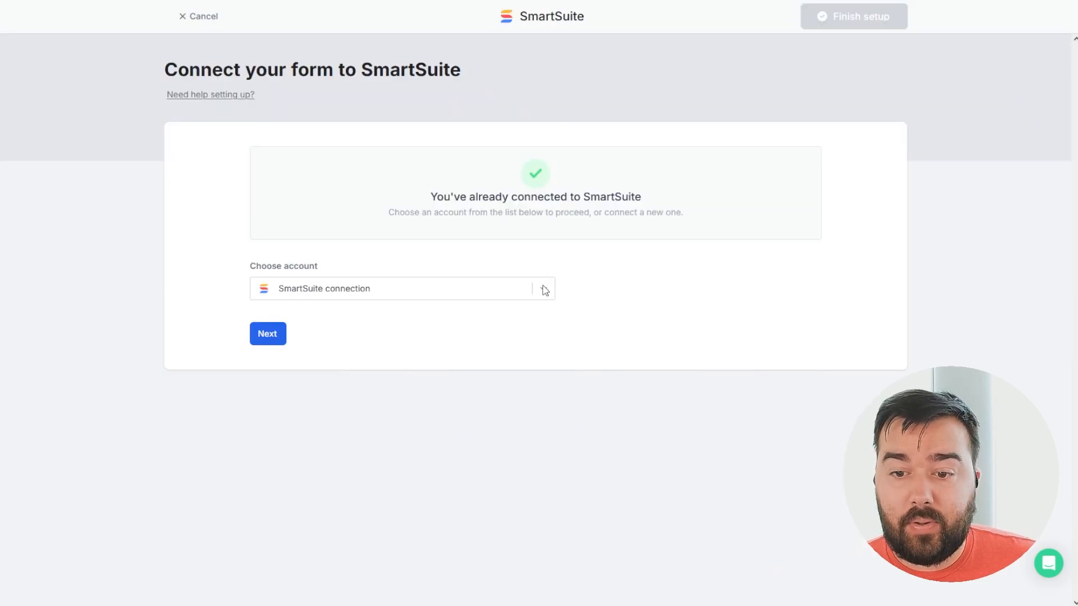
left_click(266, 338)
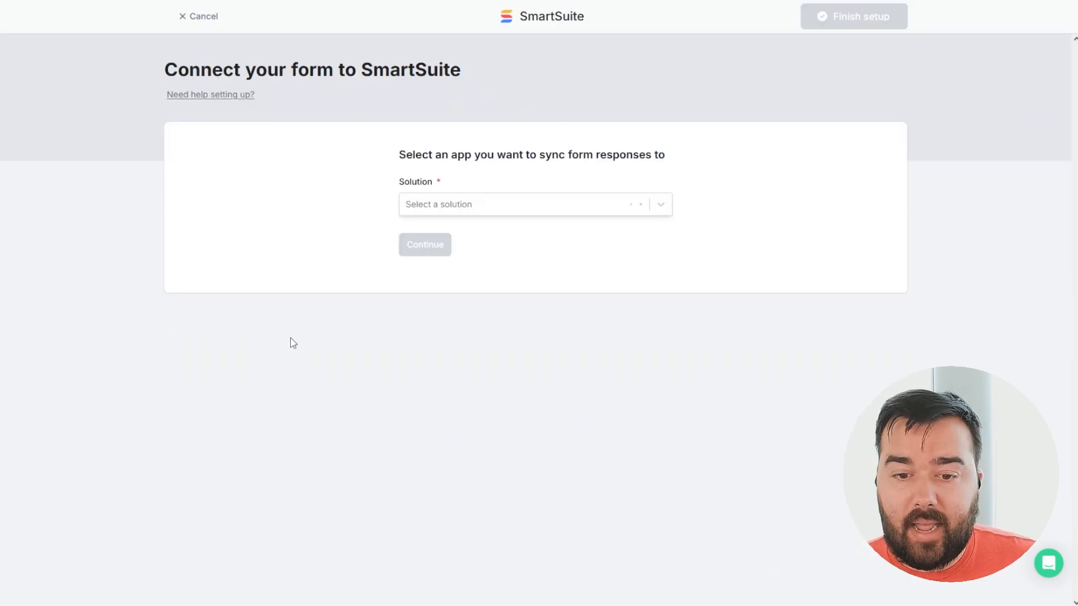
Target Solution The Test Zone and App Example CRM, create records, and finish the setup.
left_click(661, 206)
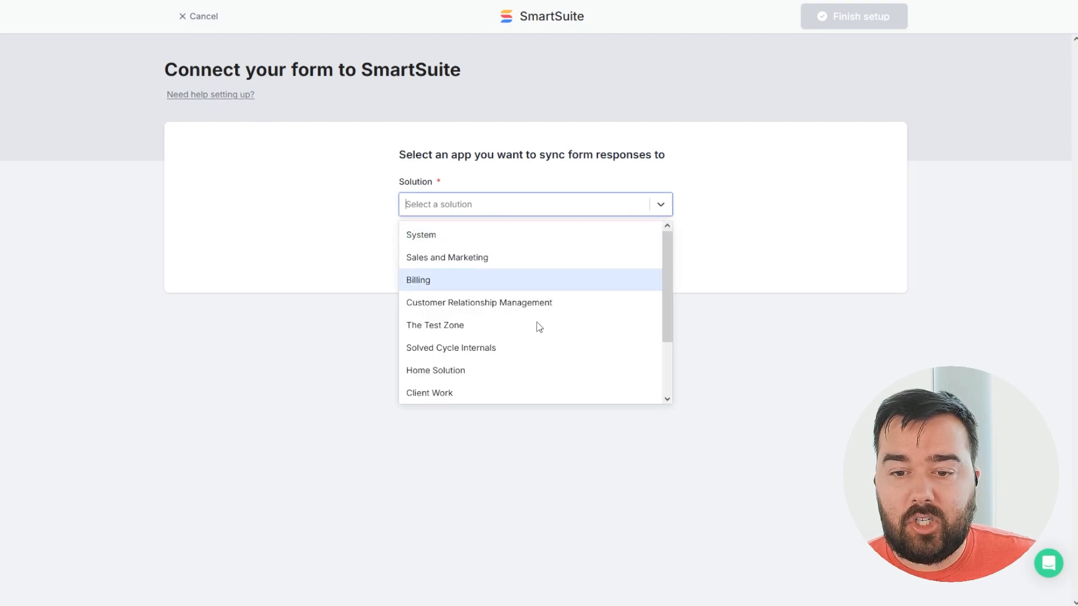
left_click(467, 322)
left_click(638, 264)
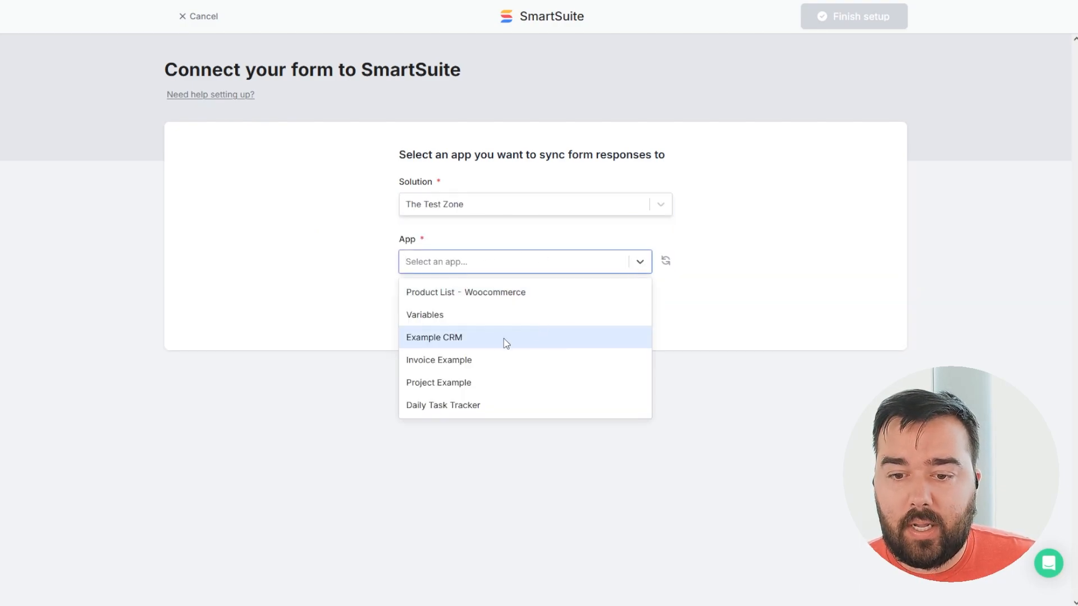
left_click(489, 339)
left_click(419, 305)
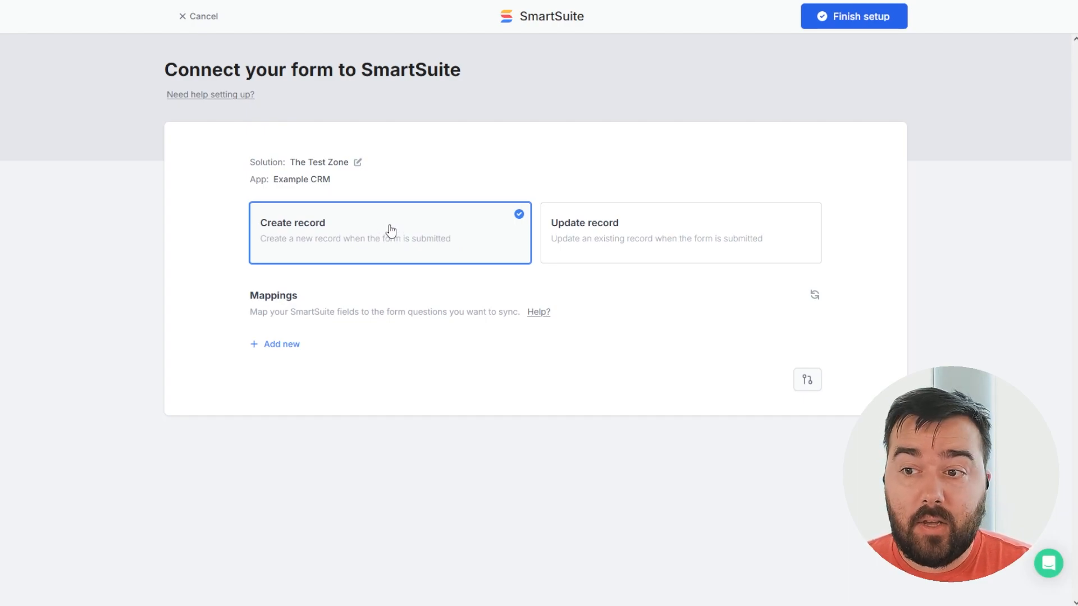
left_click(817, 13)
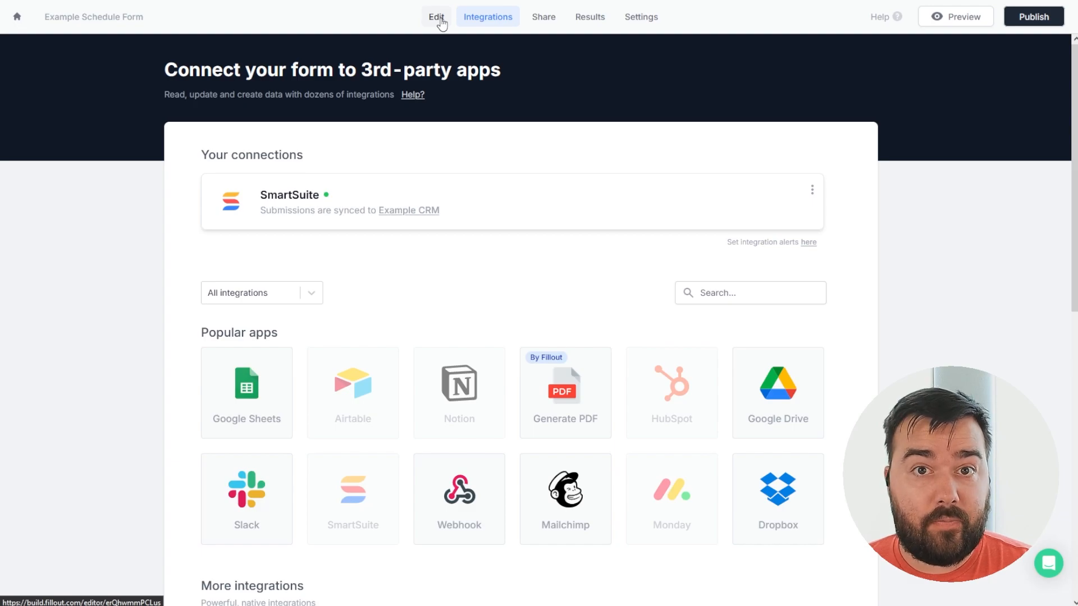
left_click(441, 24)
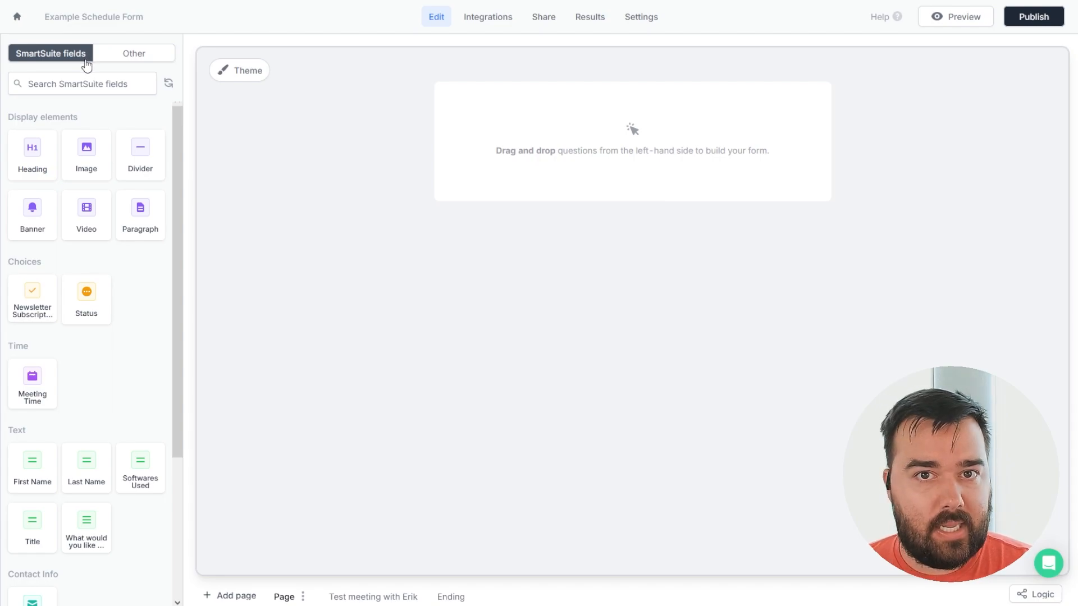
Choose Simple purple from the Form designer themes, then return to the field list.
scroll(115, 233, "down", 3)
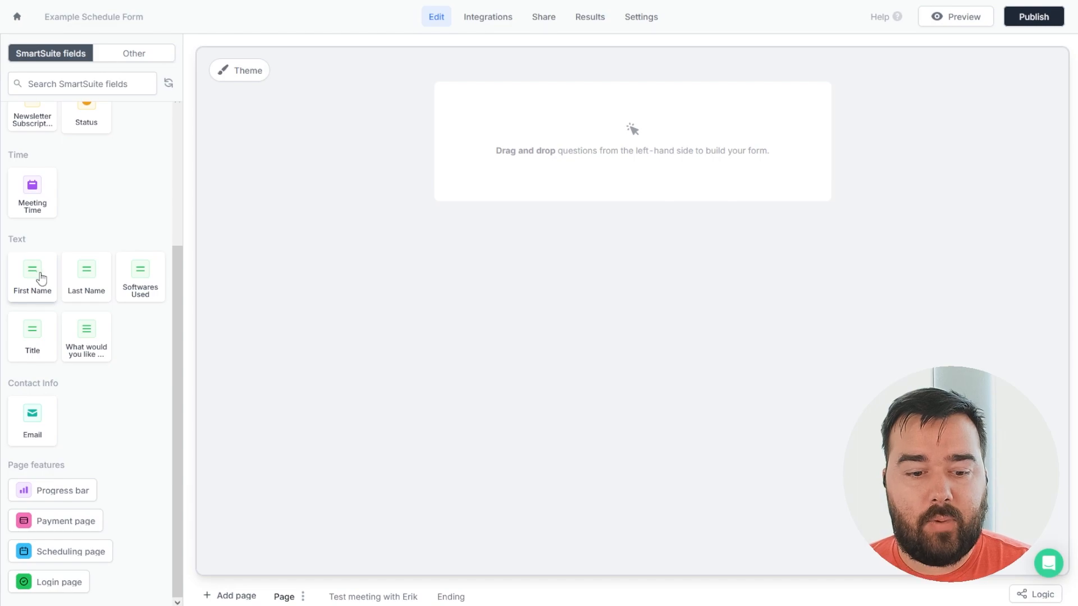
scroll(114, 363, "up", 3)
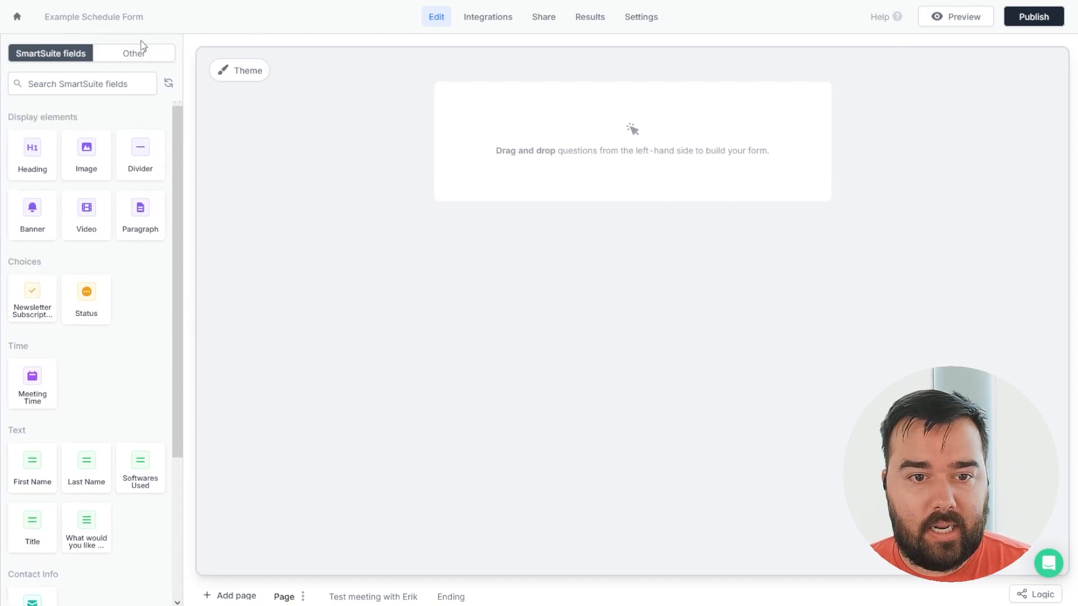
left_click(251, 70)
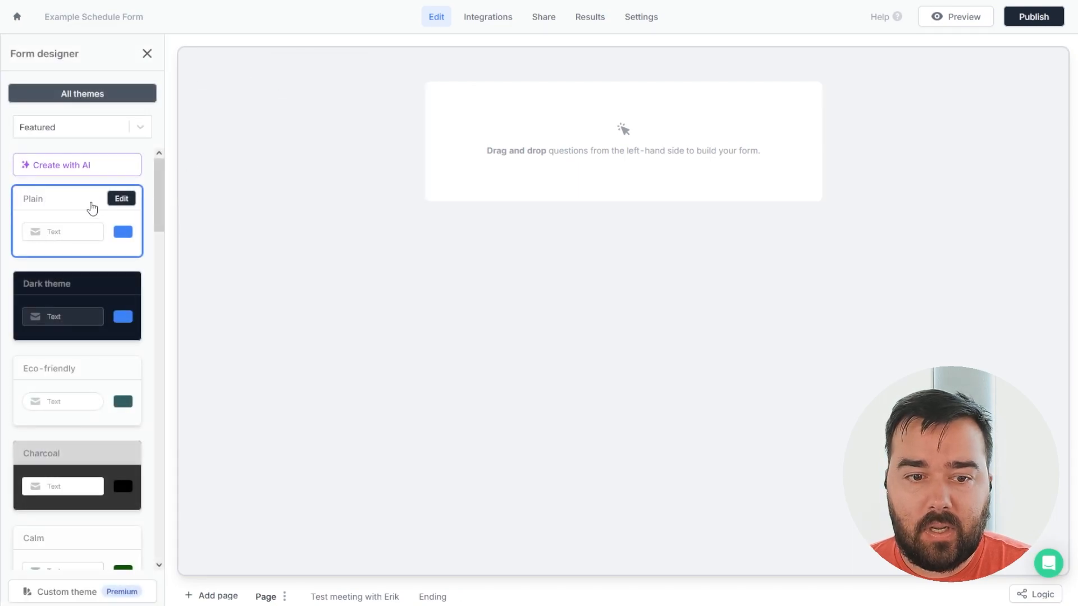
scroll(85, 231, "down", 7)
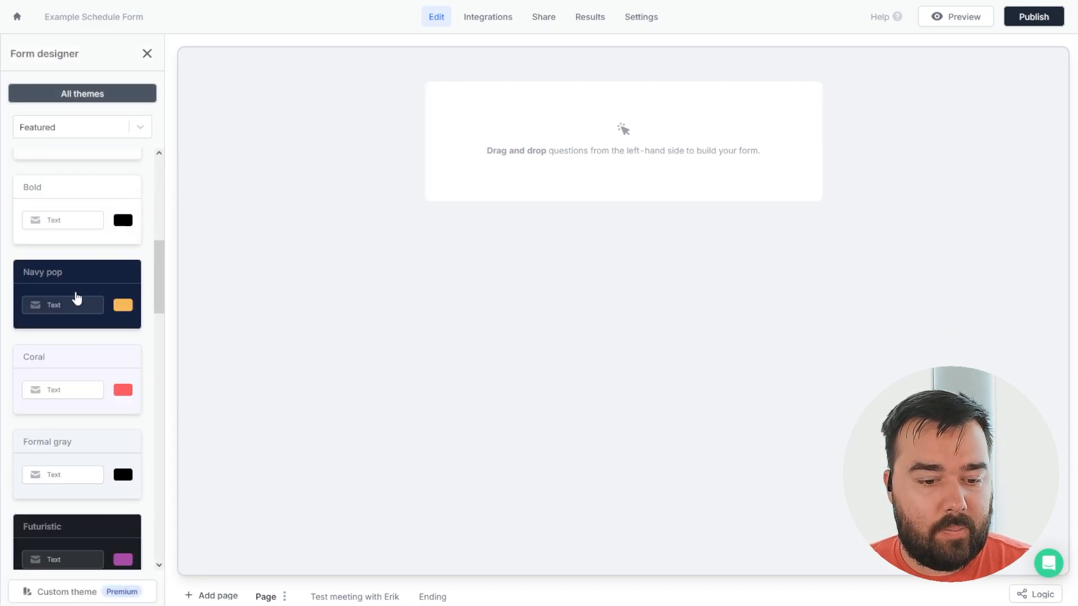
scroll(79, 303, "down", 3)
left_click(61, 496)
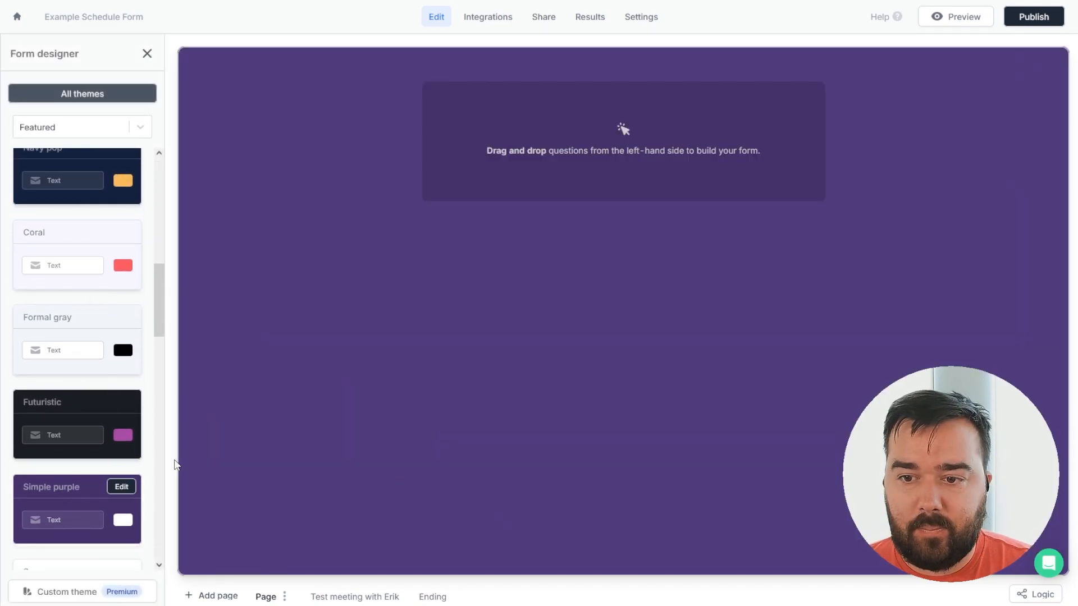
left_click(148, 54)
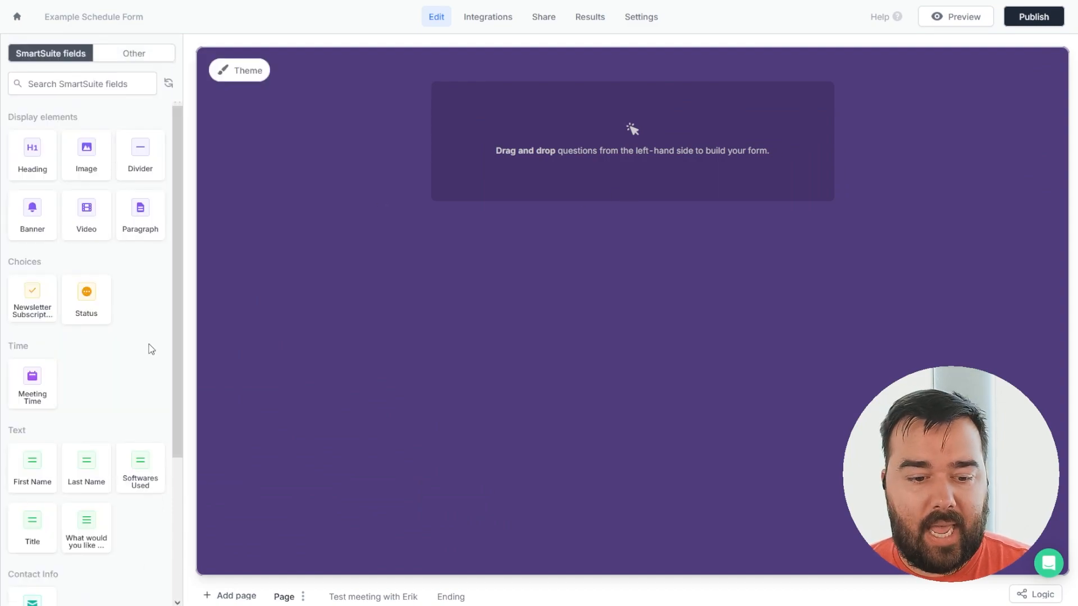
Add First Name, Last Name, Email, the assistance question and Software Used fields to the form.
scroll(78, 414, "down", 3)
scroll(60, 445, "up", 3)
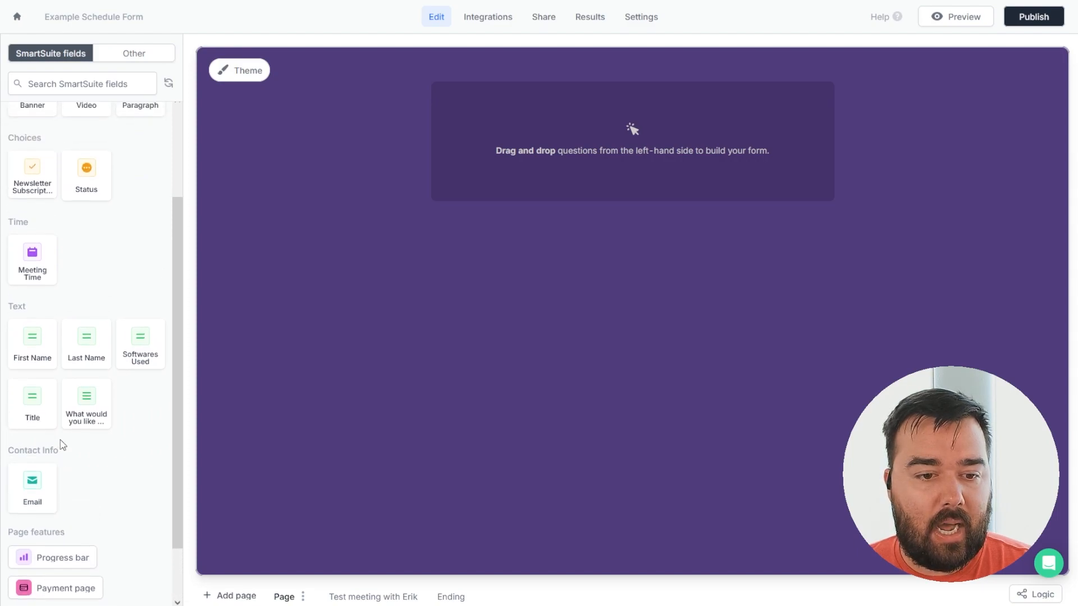
left_click_drag(34, 408, 497, 171)
left_click_drag(39, 429, 462, 153)
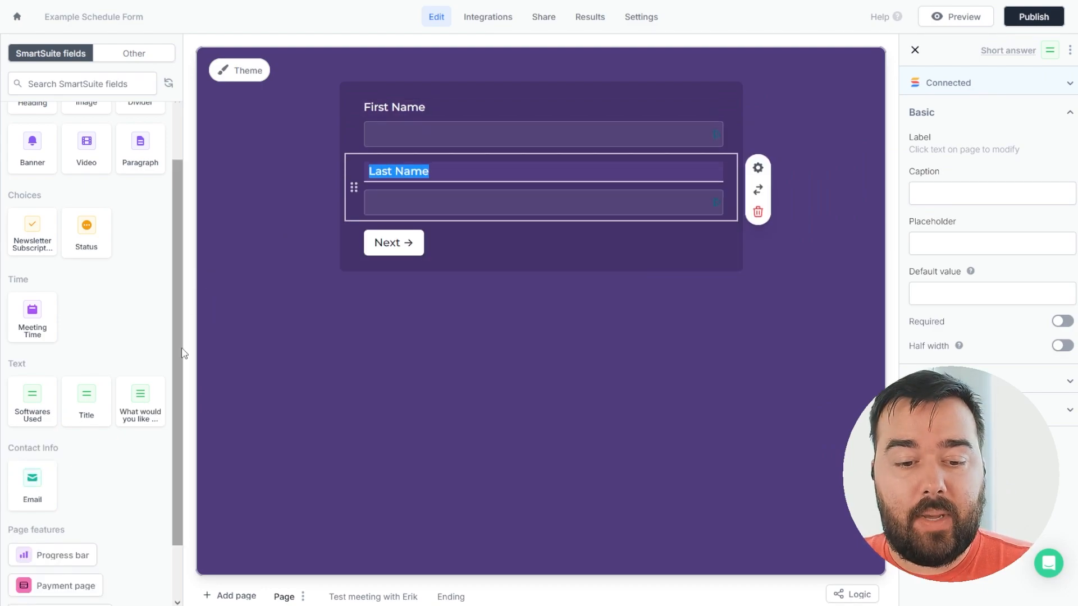
left_click_drag(45, 487, 443, 218)
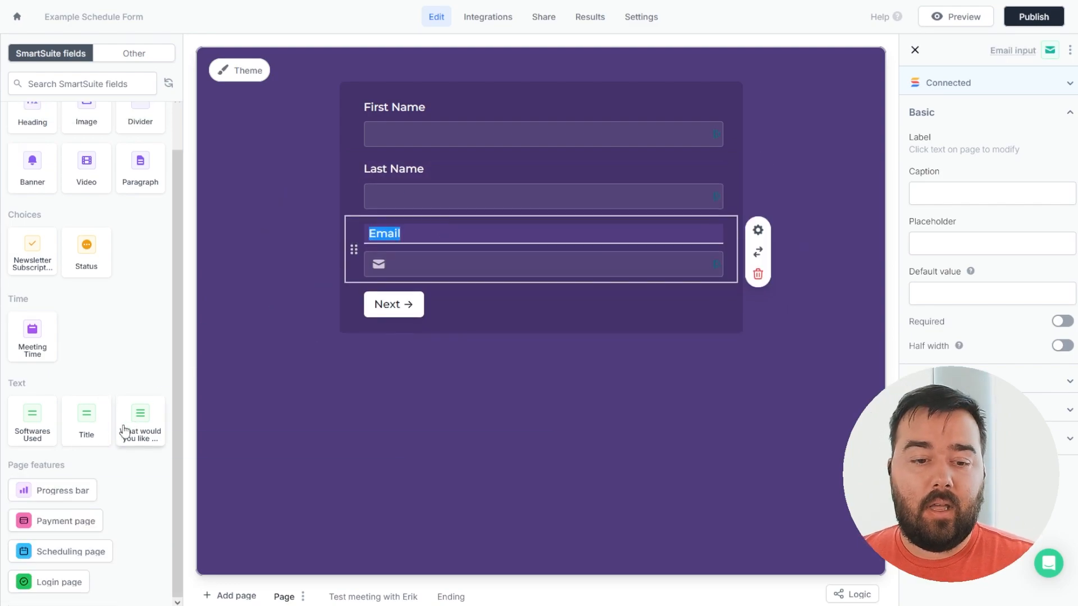
left_click_drag(141, 438, 396, 298)
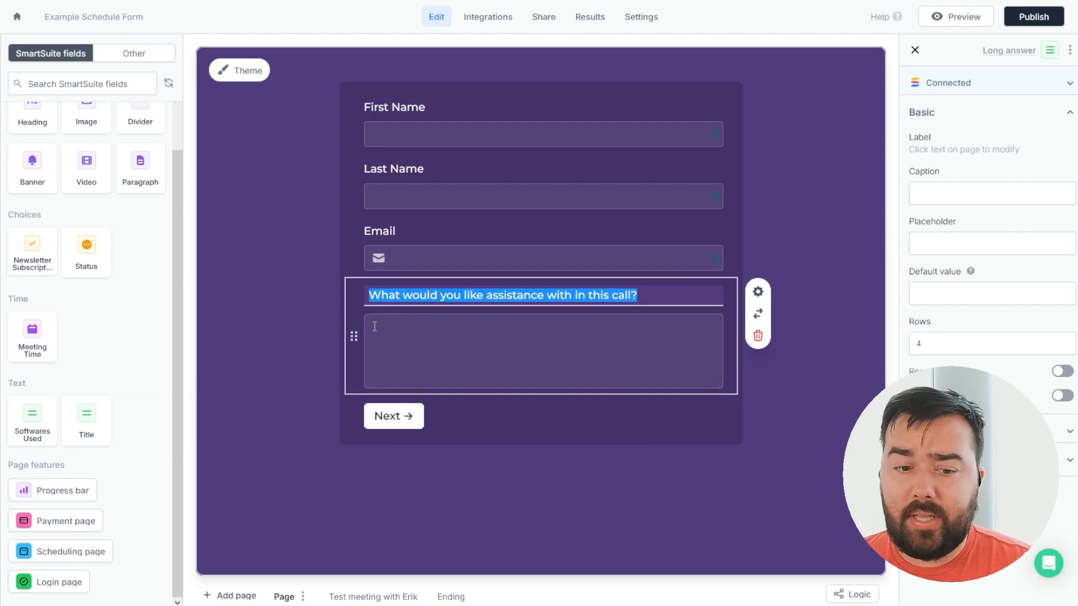
left_click_drag(32, 434, 375, 379)
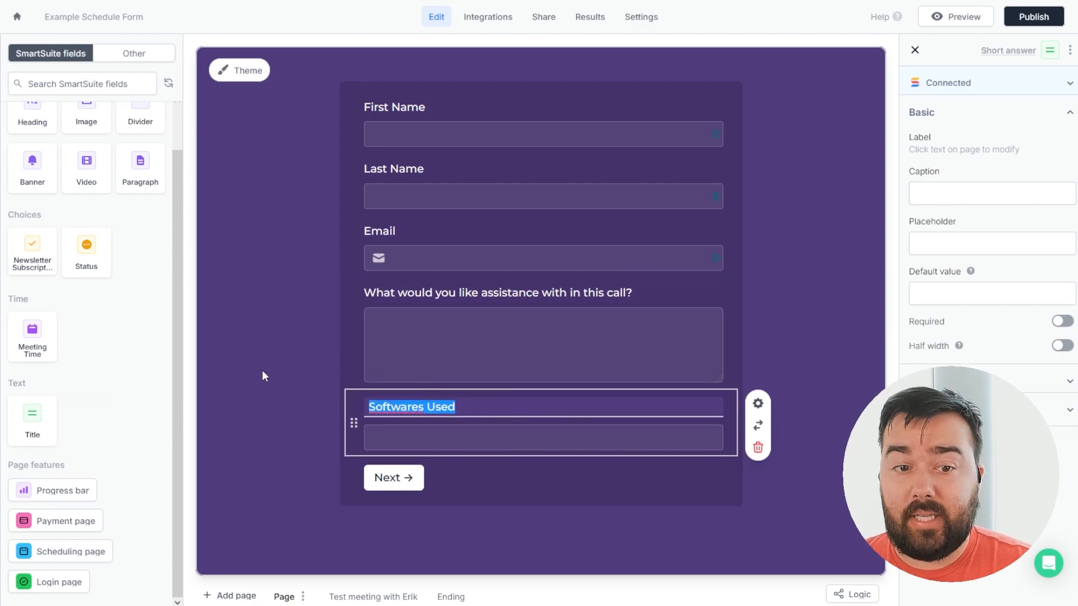
Relabel the newsletter checkbox 'Would you like to subscribe to my monthly newsletter?'.
scroll(136, 352, "up", 1)
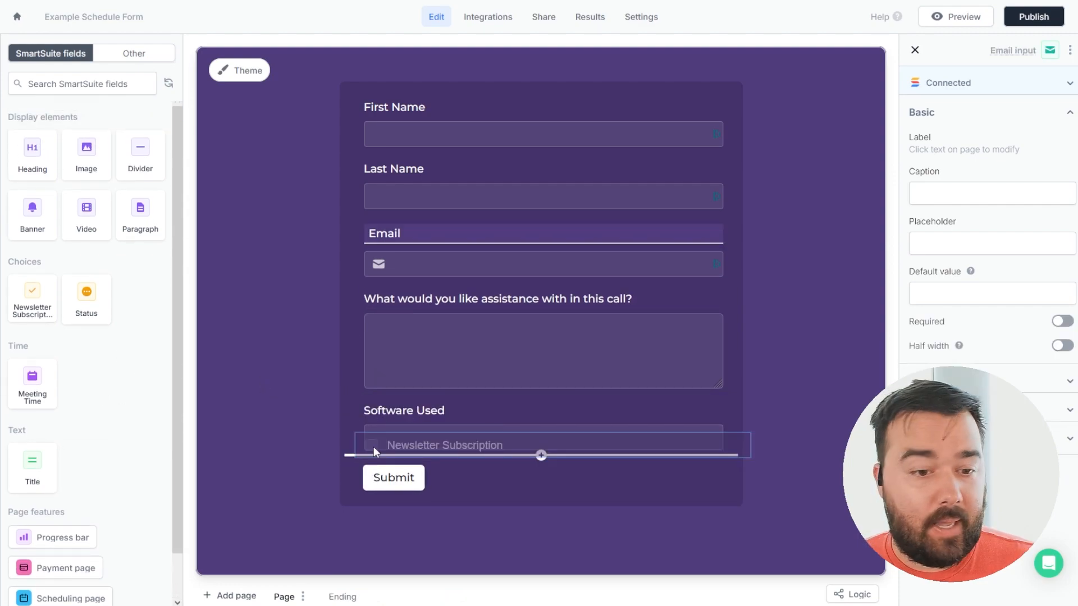
left_click_drag(373, 447, 369, 447)
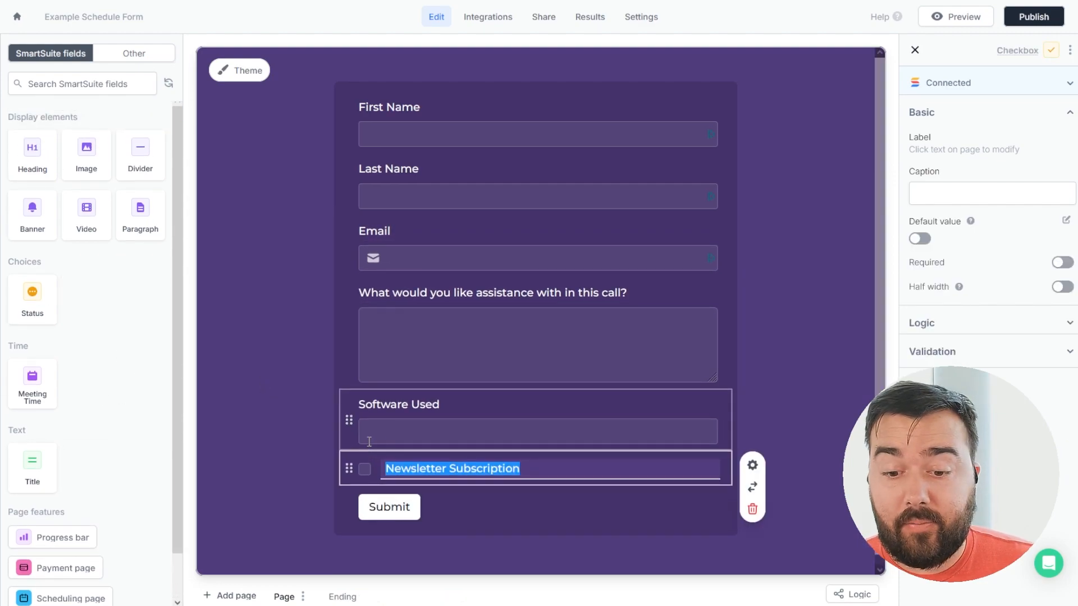
triple_click(517, 466)
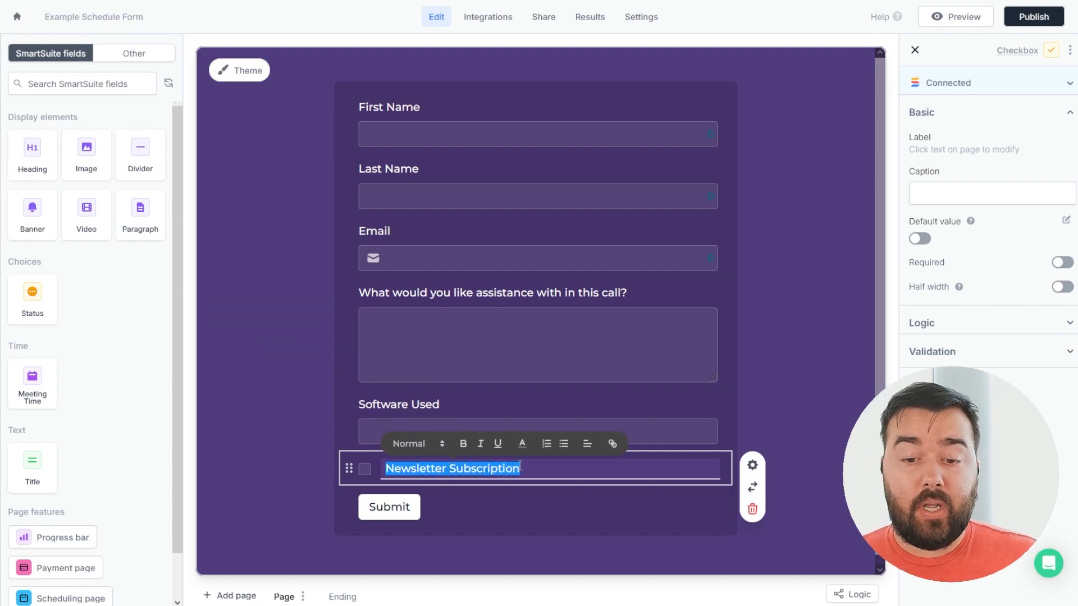
type("Would")
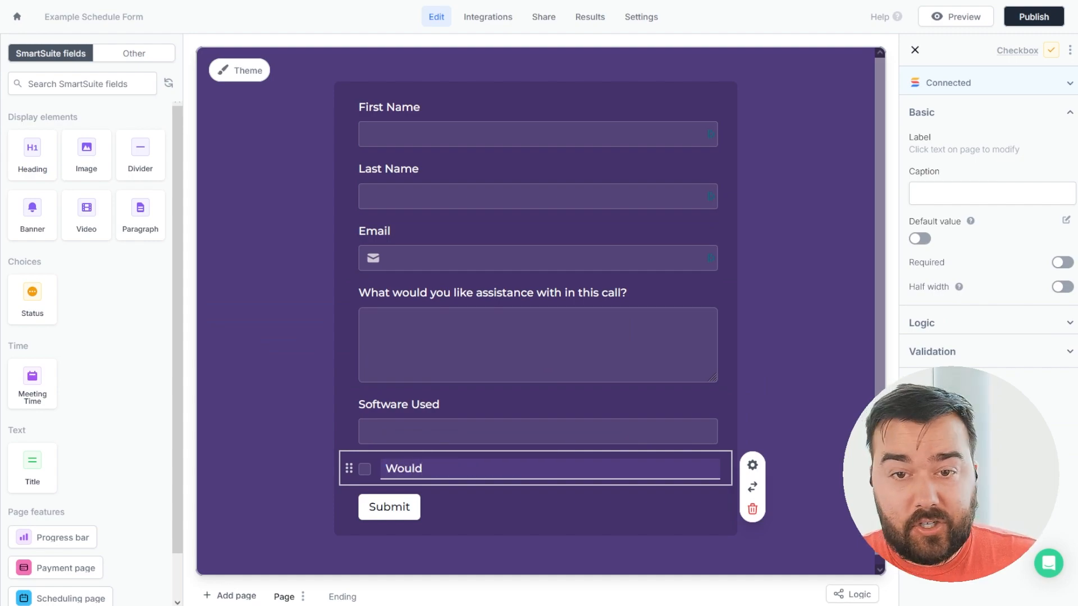
type(" you like to sub")
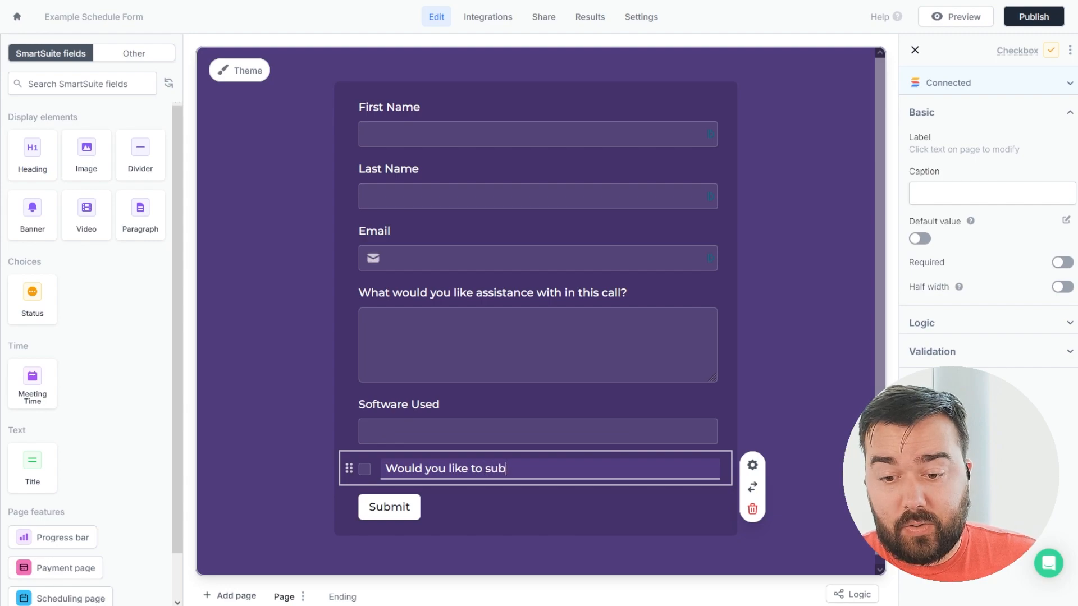
type("scribe to my")
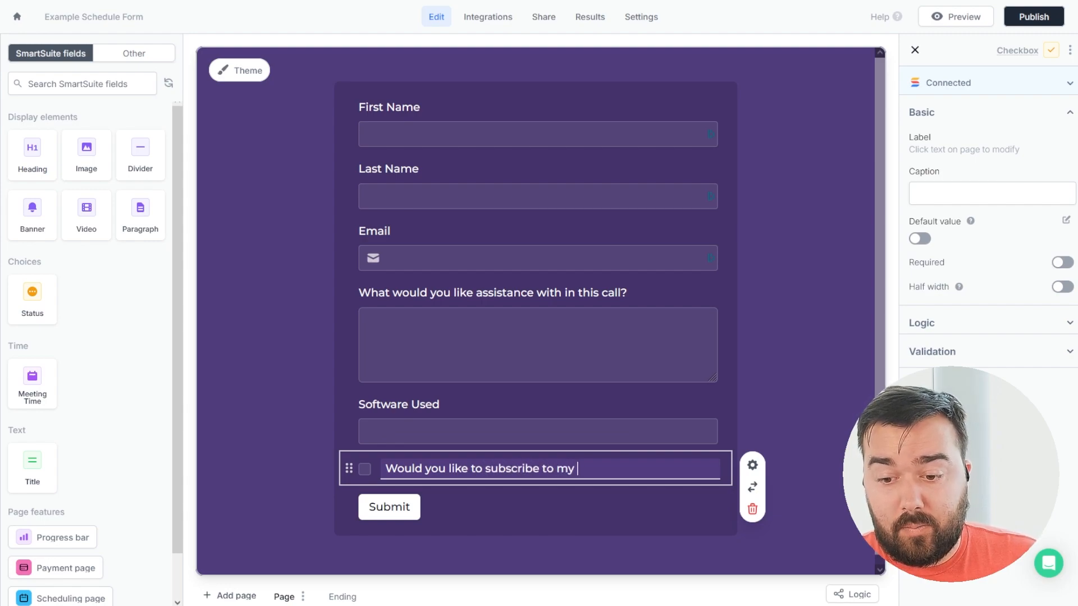
type(" monthly newsletter?")
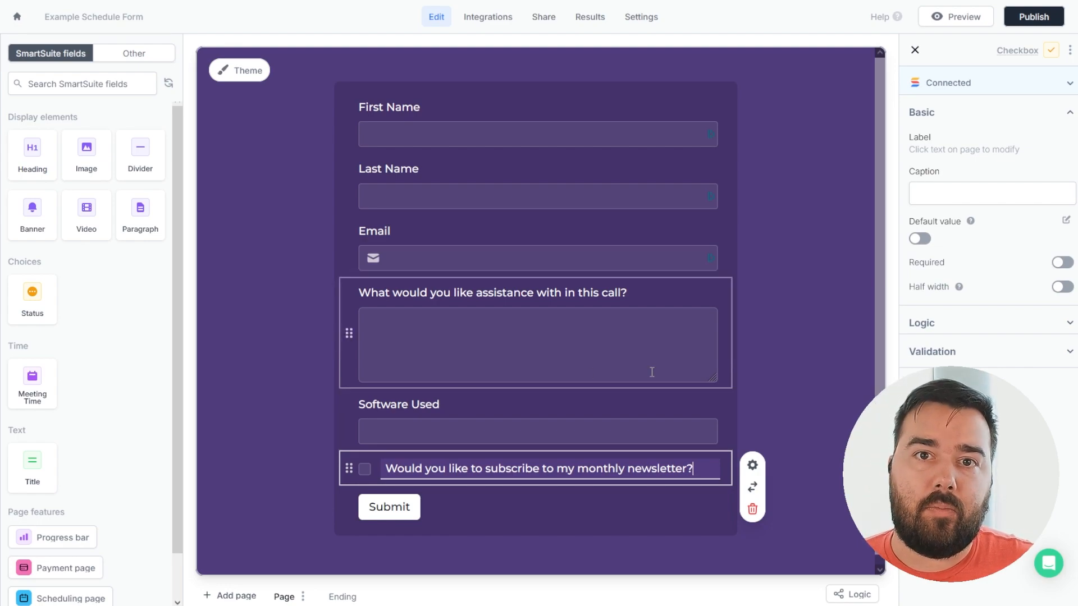
left_click(818, 220)
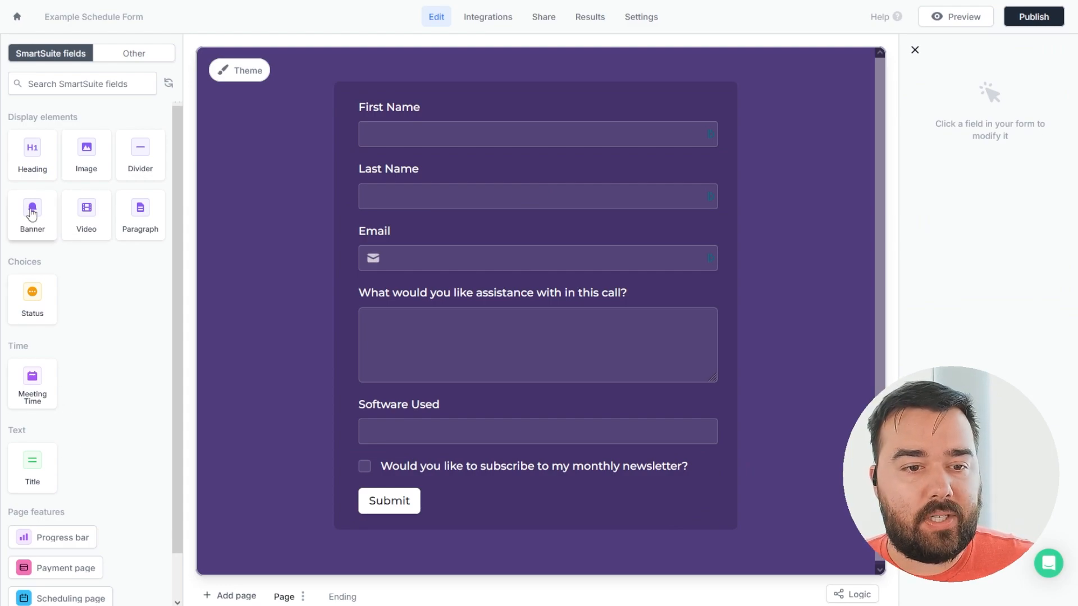
Place a heading above First Name: 'Please fill out your contact information and we'll get your meeting booked ASAP'.
left_click_drag(33, 150, 396, 117)
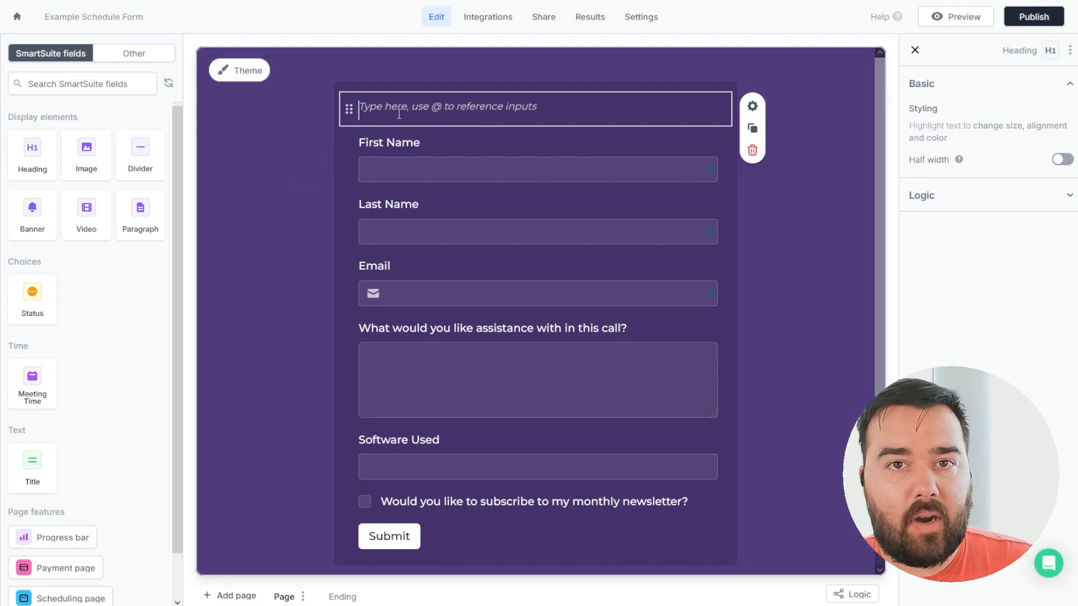
type("Plea")
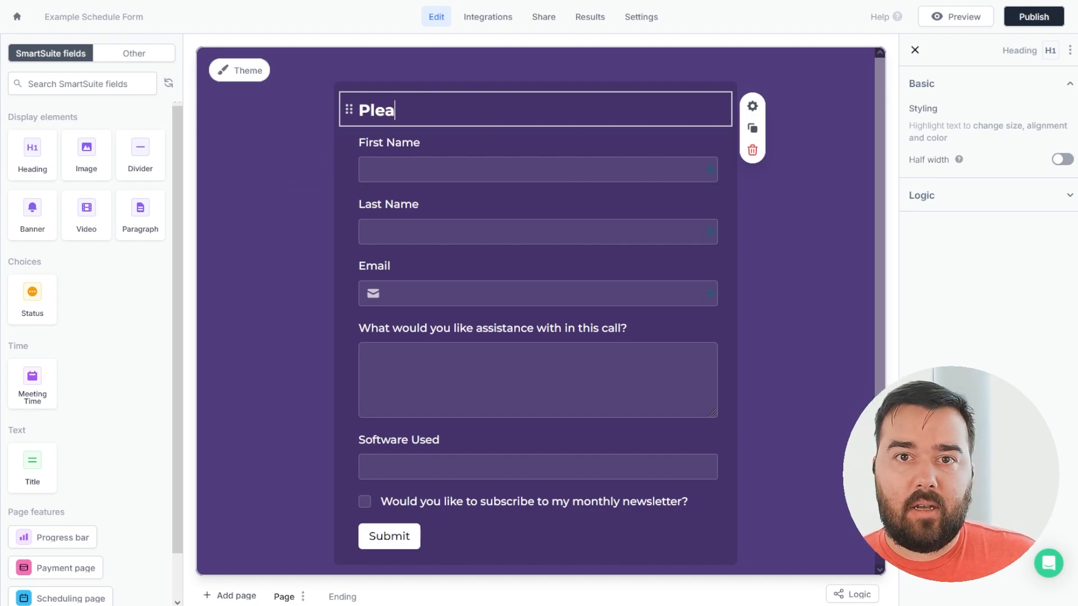
type("se fill out ")
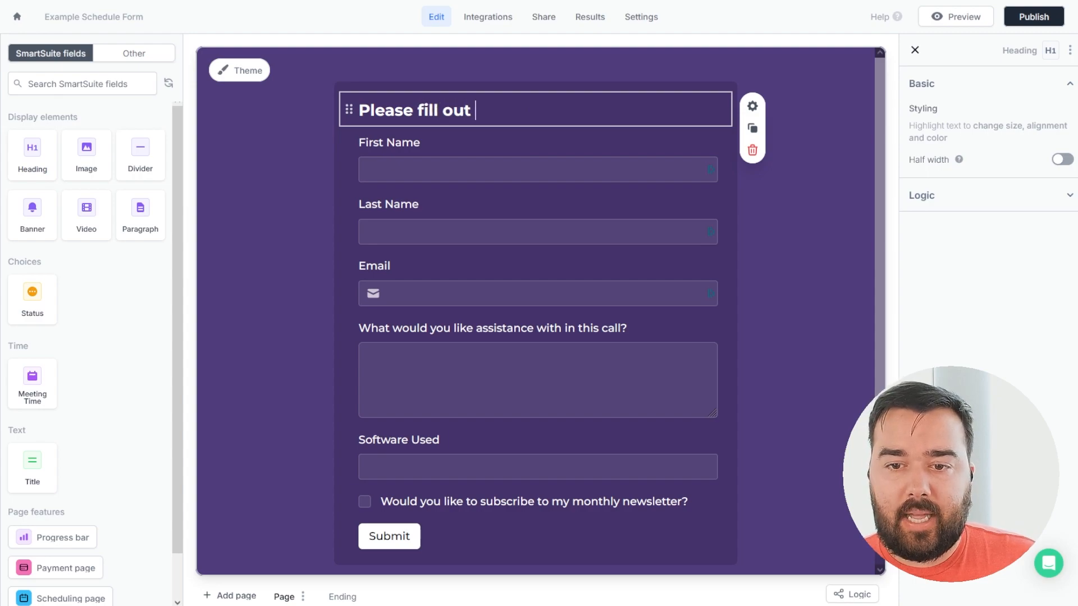
type("your conta")
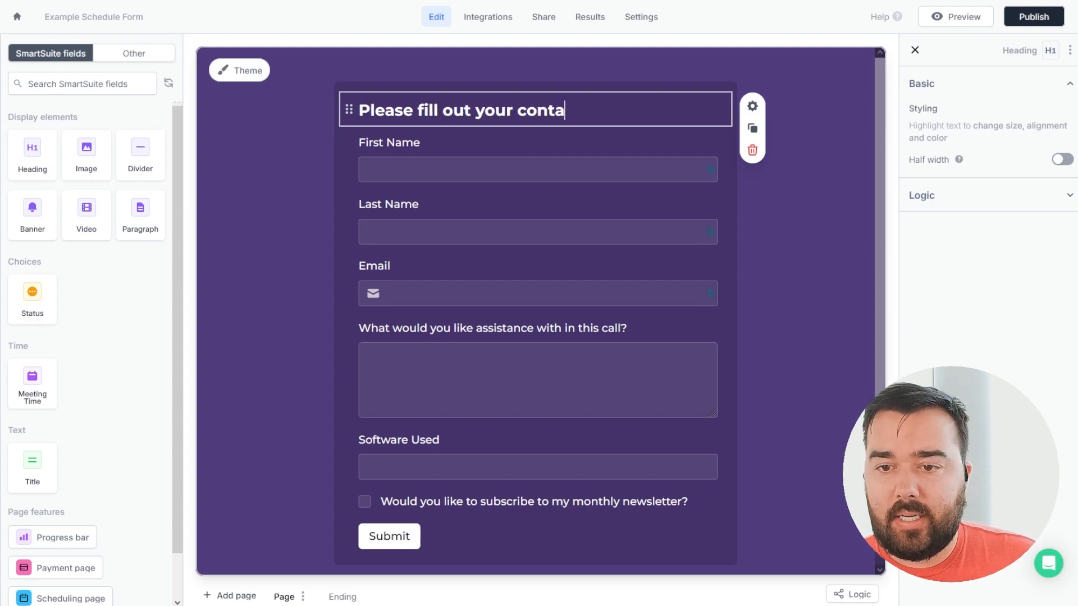
type("ct information and we'll get your mee")
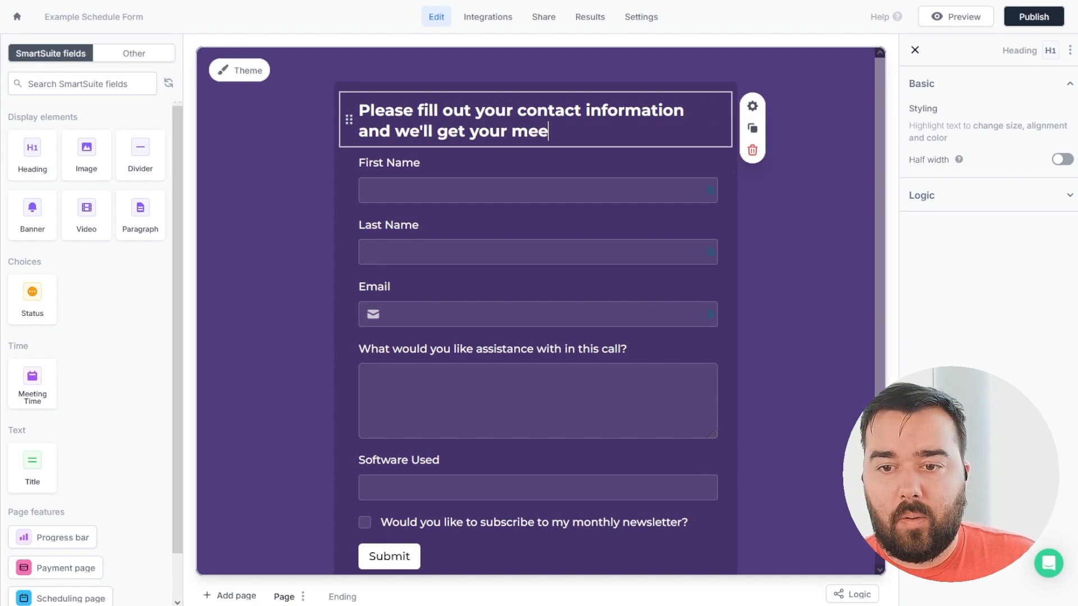
type("ting booked ASAP")
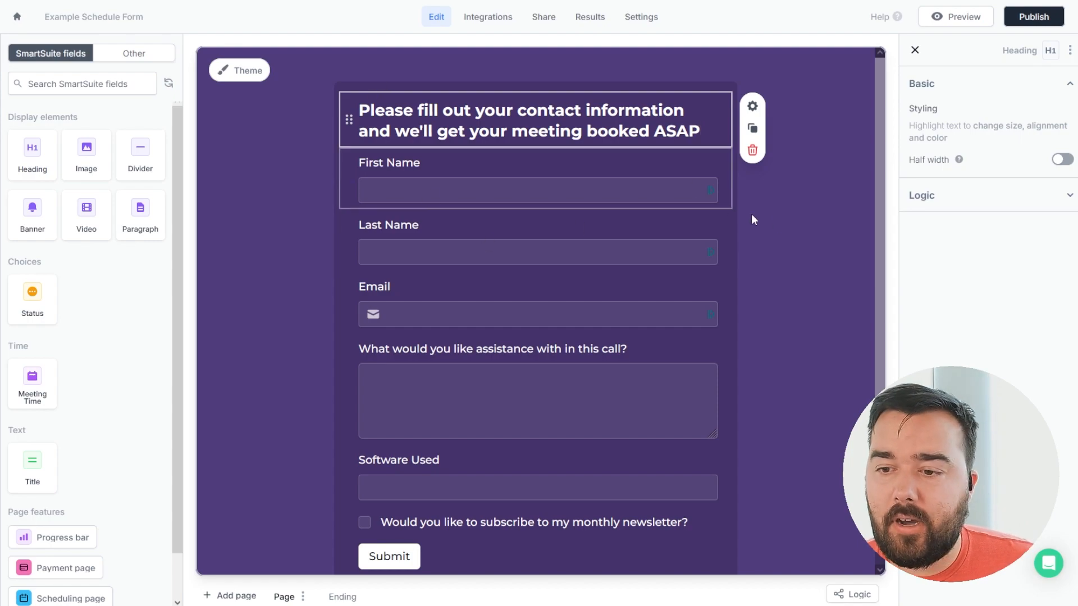
left_click(784, 228)
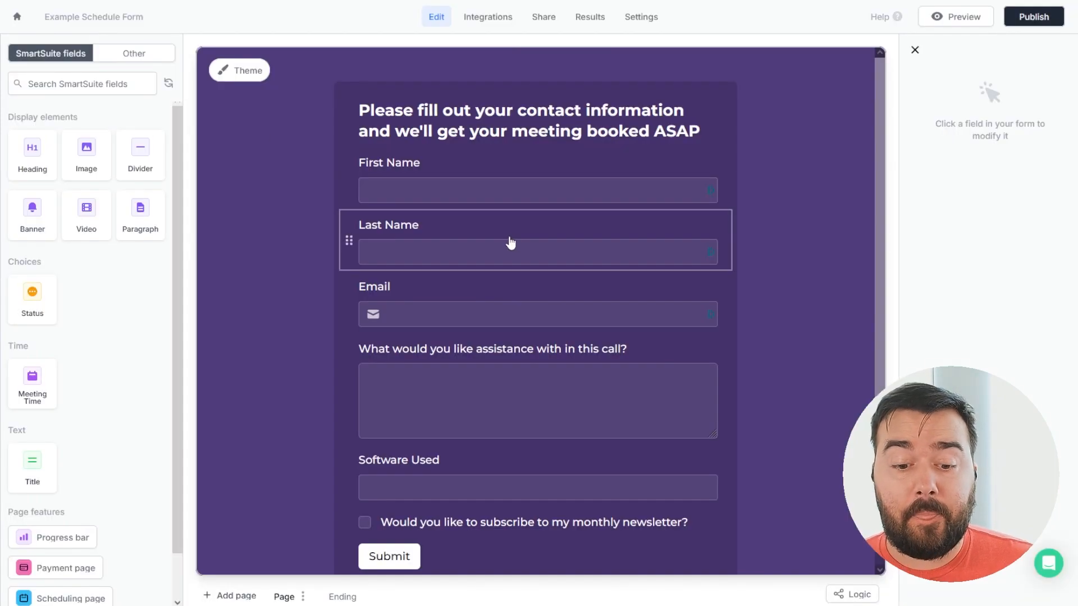
Open the page-type menu from Add page at the bottom of the form.
scroll(510, 243, "down", 1)
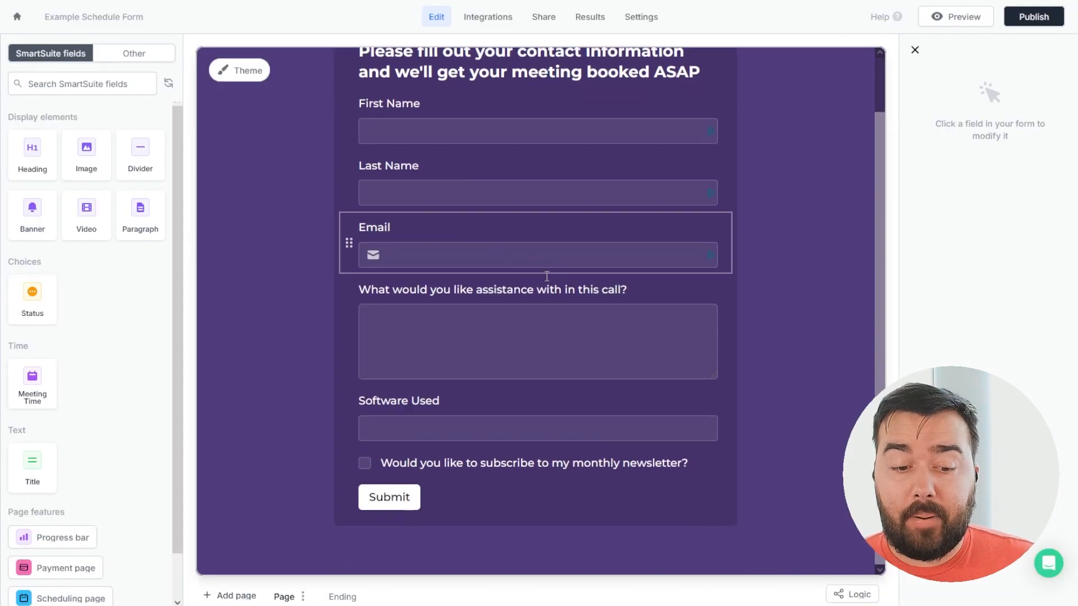
scroll(97, 278, "down", 1)
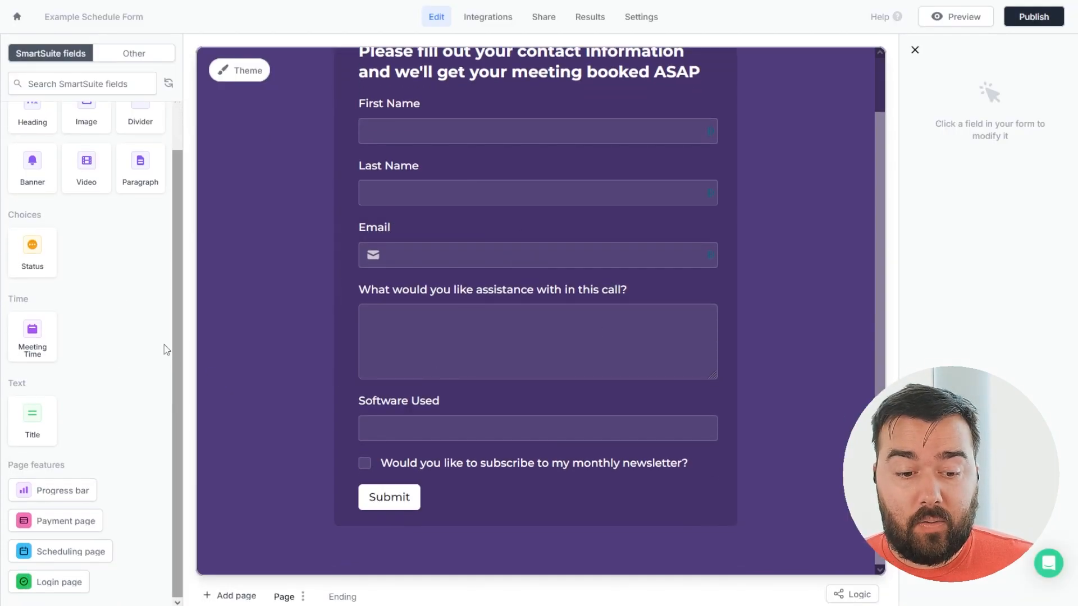
left_click(235, 596)
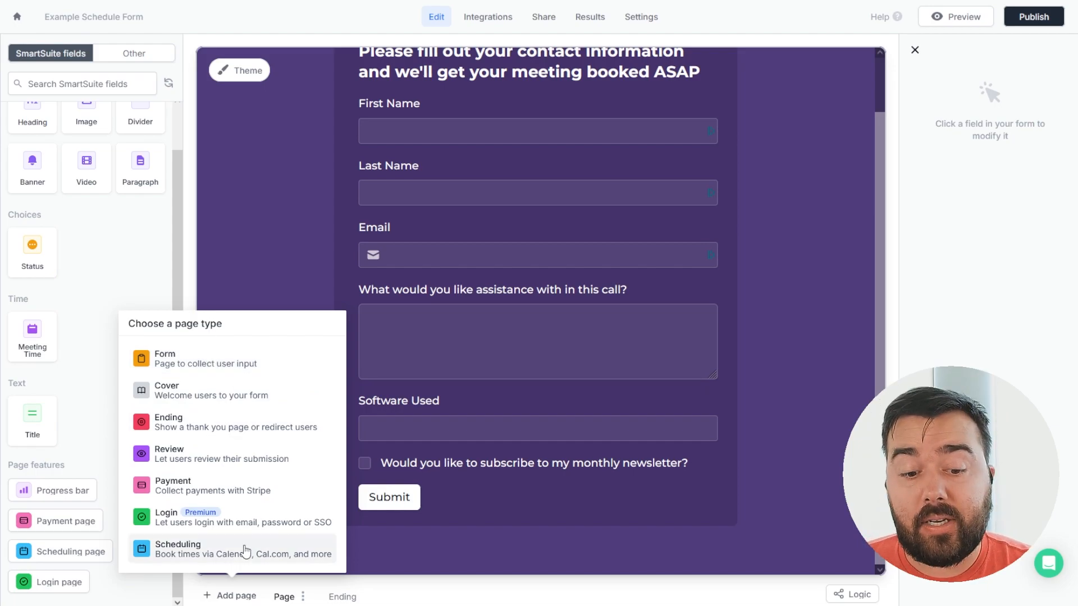
Add a Google Calendar scheduling page titled Free Consultation.
left_click(179, 556)
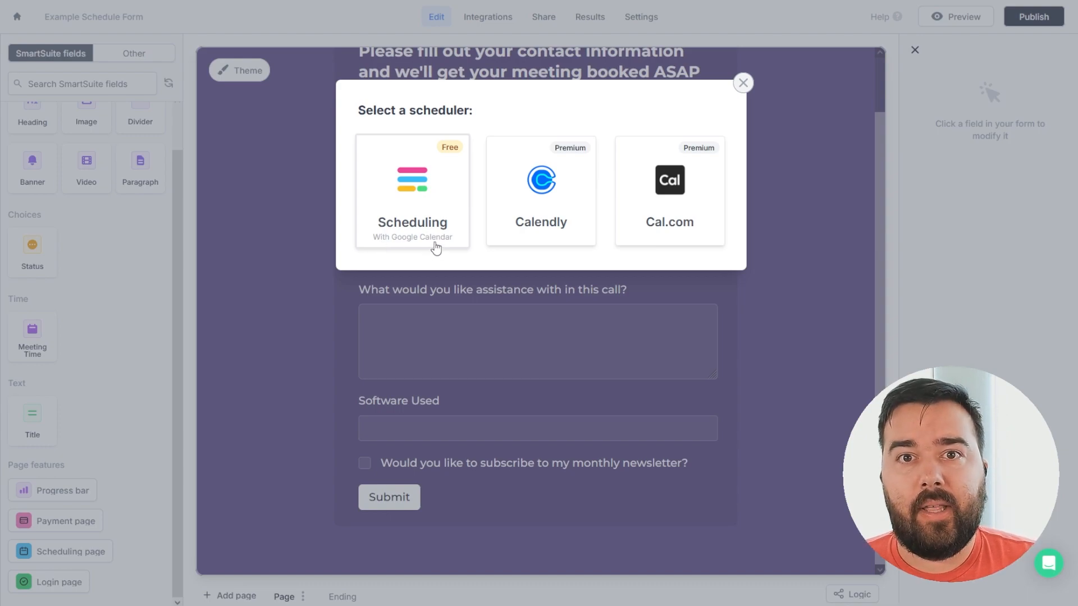
left_click(409, 212)
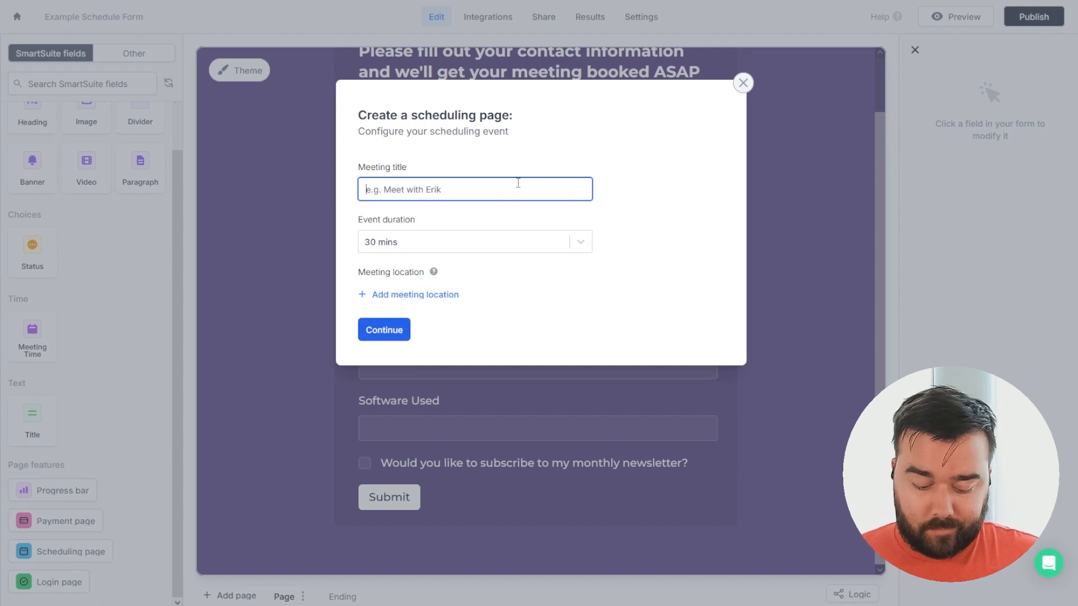
type("Fr")
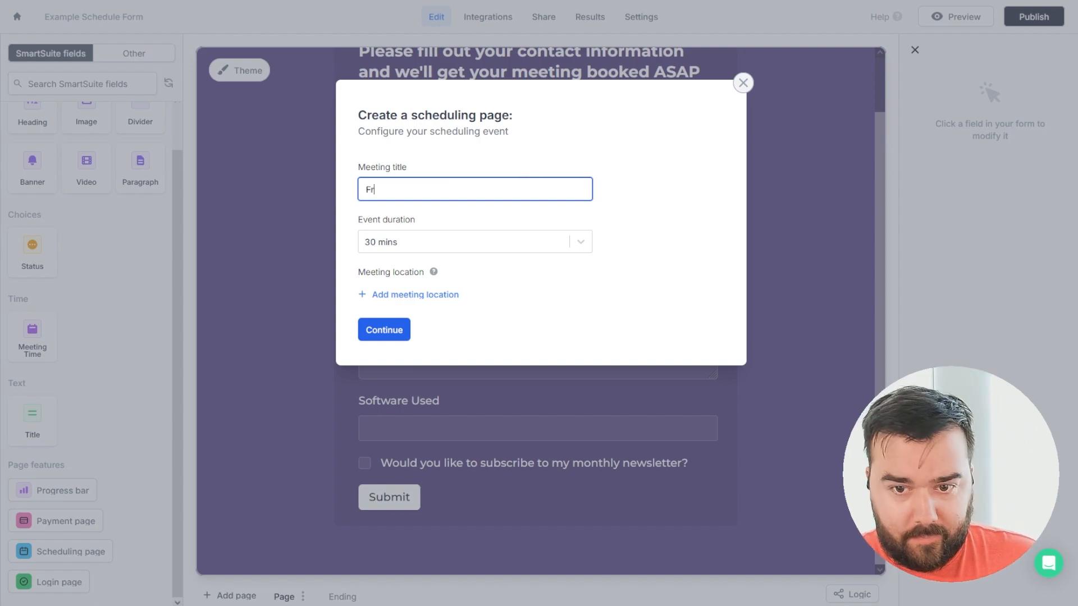
type("ee Consultation")
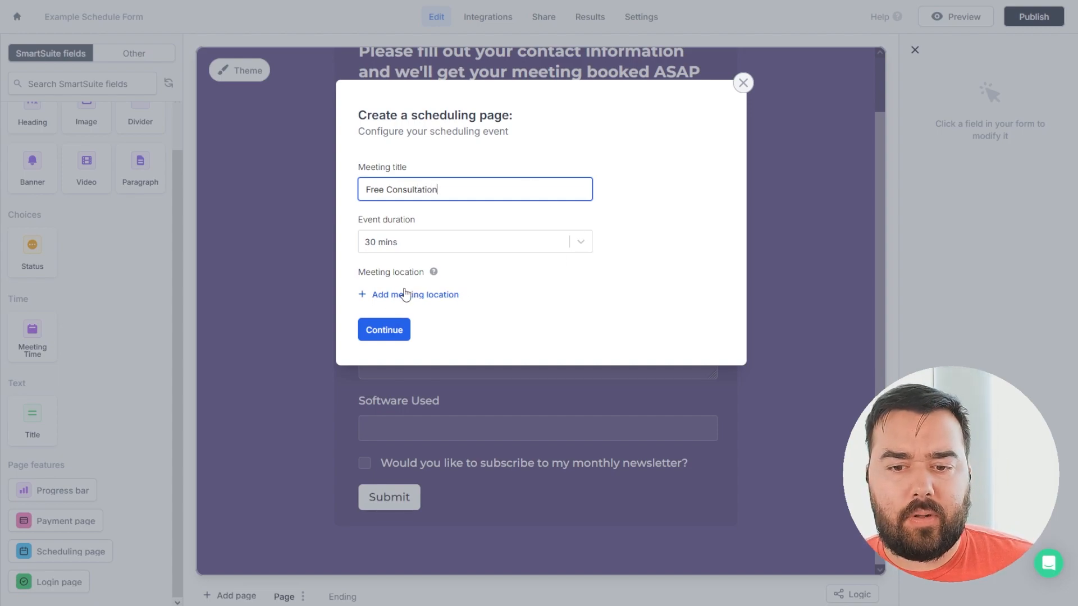
Set the event duration to 30 mins, after briefly trying a custom 90-minute duration.
left_click(583, 241)
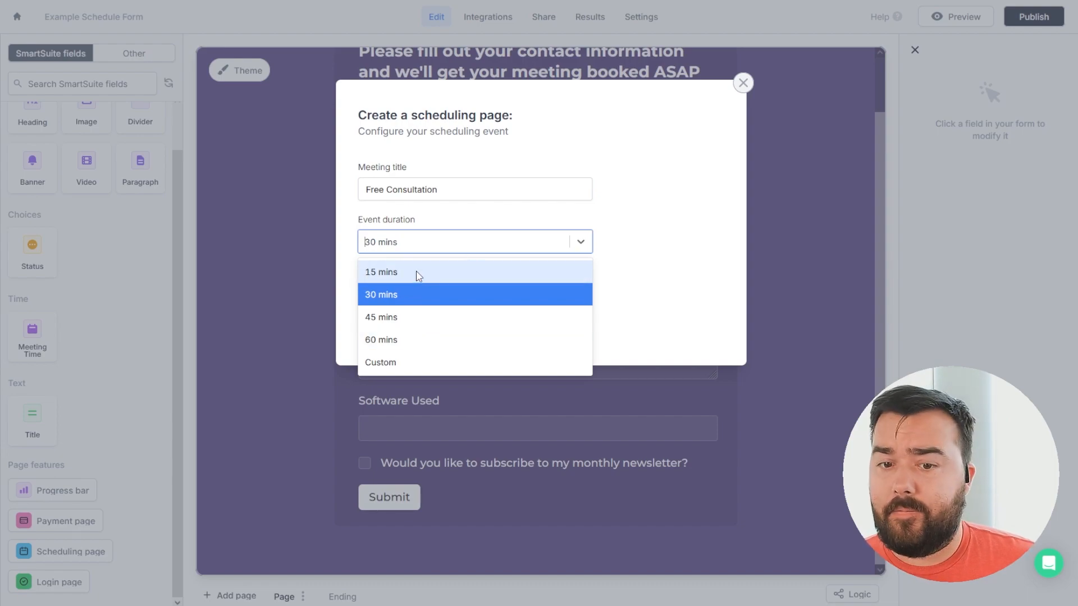
left_click(402, 363)
left_click(382, 268)
type("90")
left_click(614, 269)
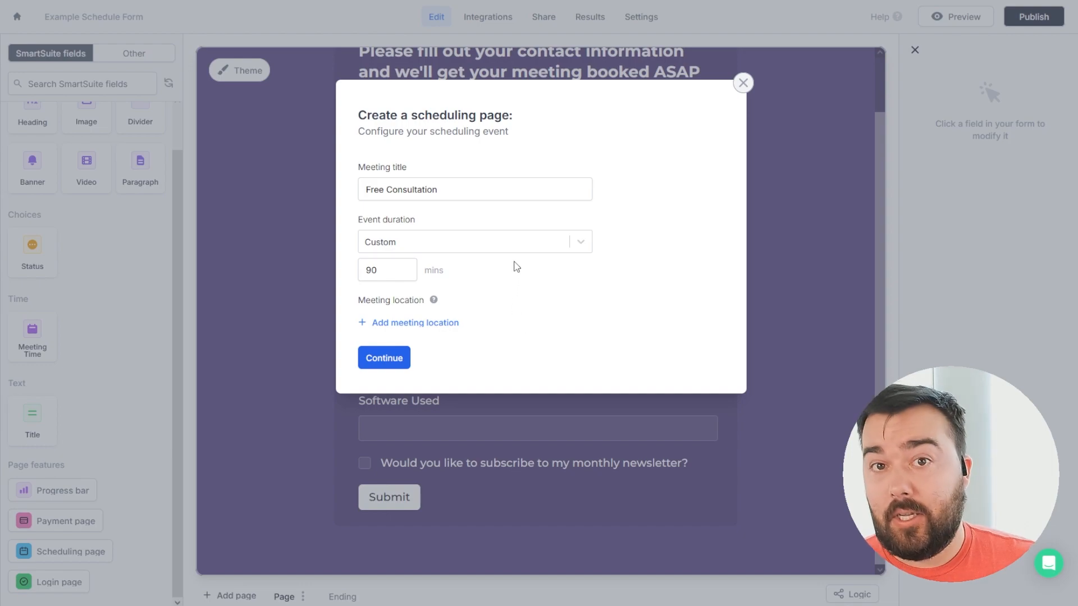
left_click(584, 245)
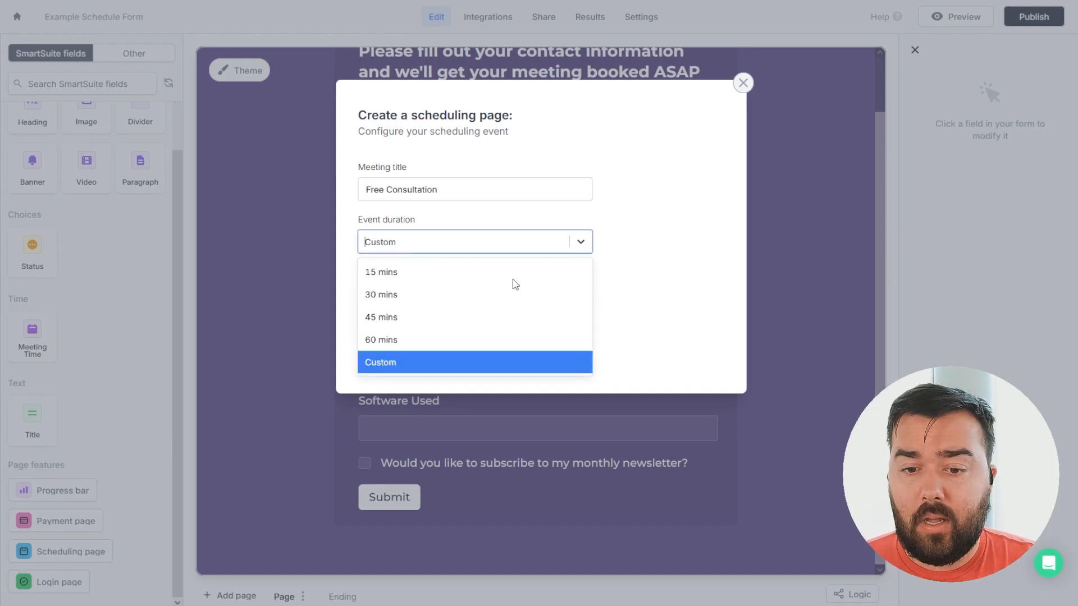
left_click(429, 296)
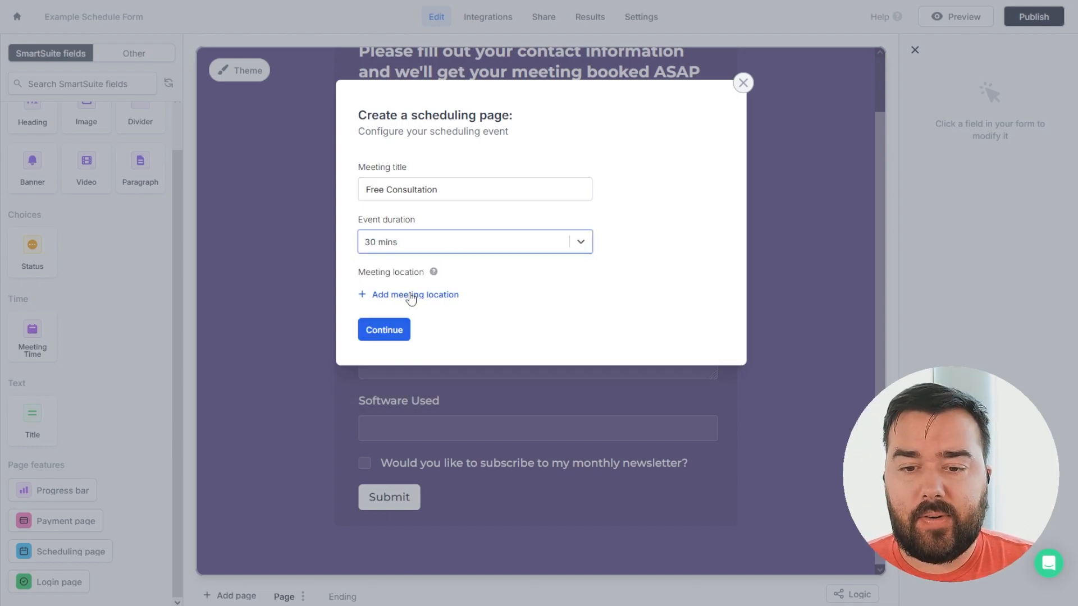
Add Google Meets as the meeting location and create the scheduling page.
mouse_move(435, 276)
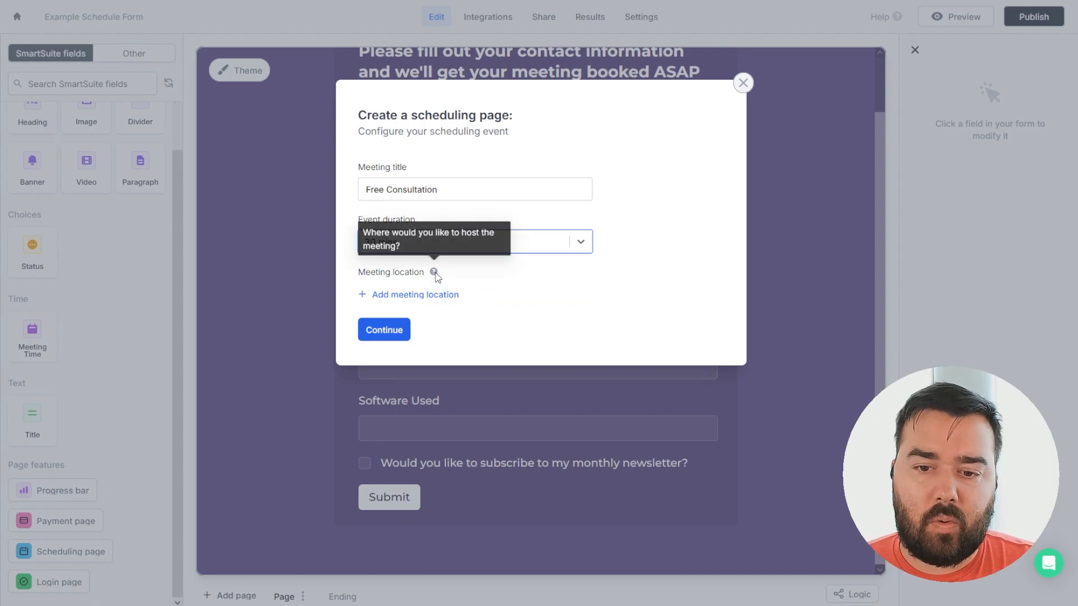
left_click(428, 296)
left_click(581, 294)
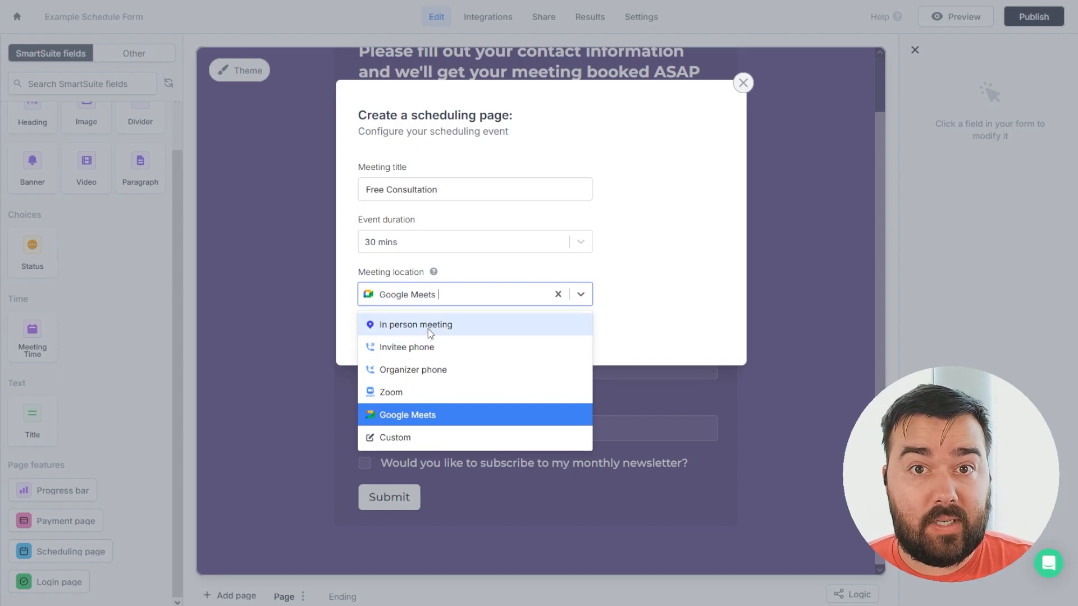
left_click(396, 439)
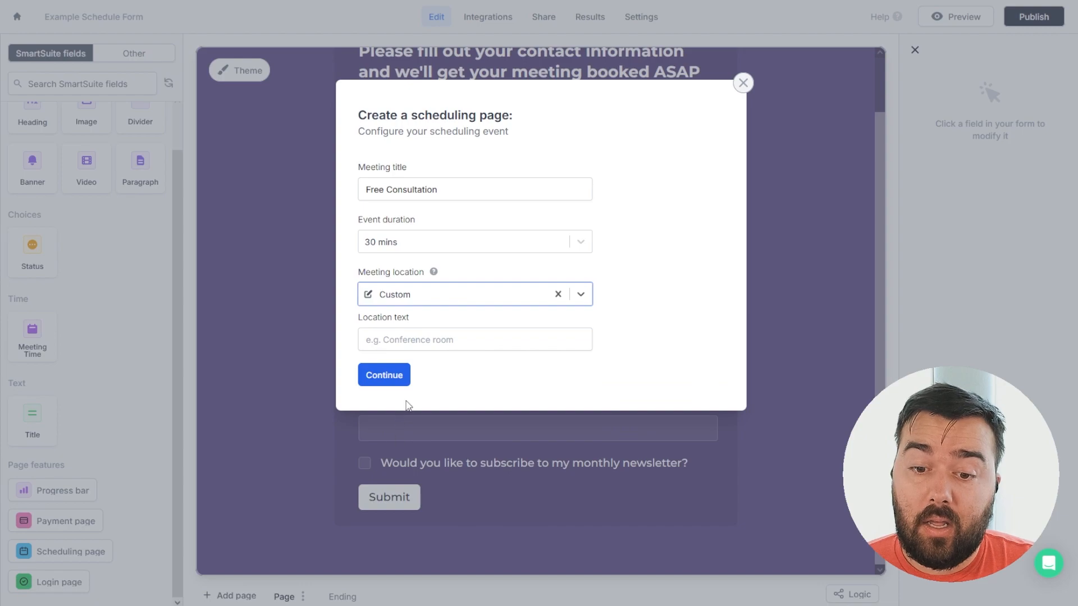
left_click(466, 339)
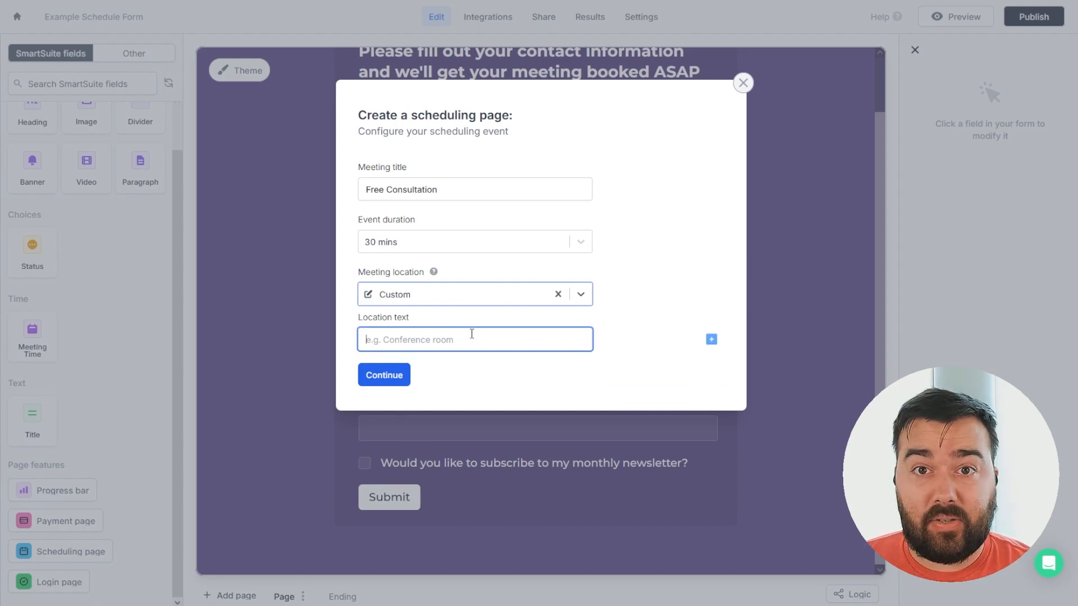
left_click(712, 339)
scroll(776, 440, "down", 1)
scroll(776, 469, "up", 1)
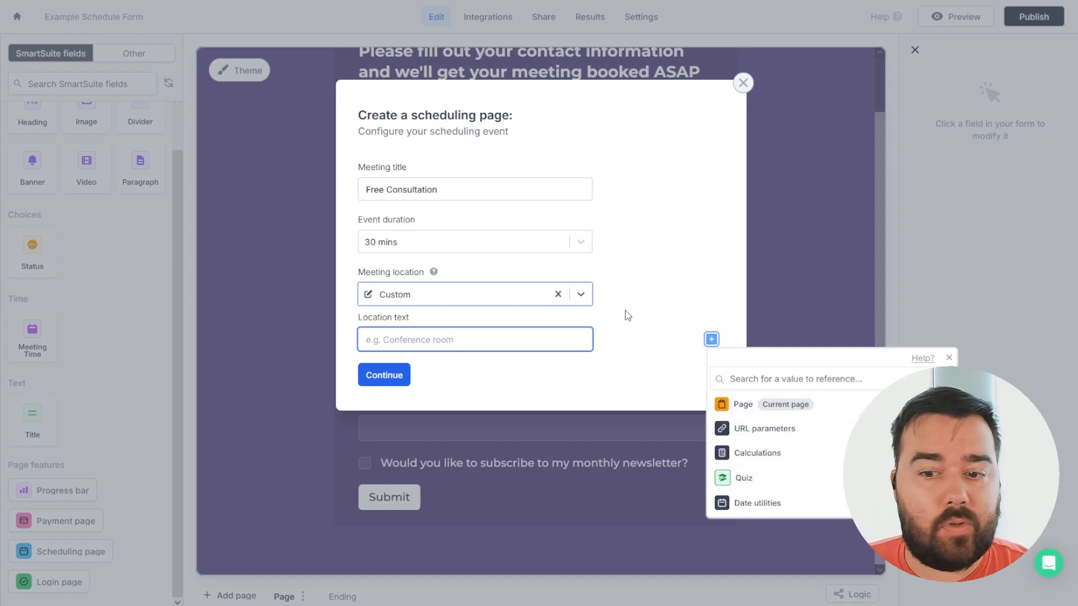
left_click(607, 315)
left_click(580, 294)
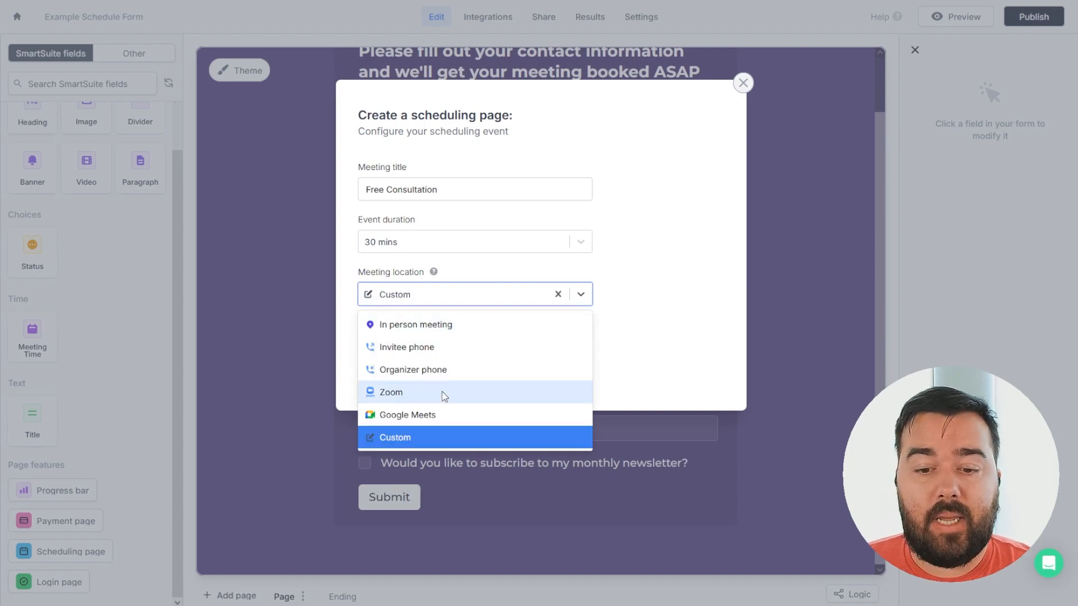
left_click(418, 416)
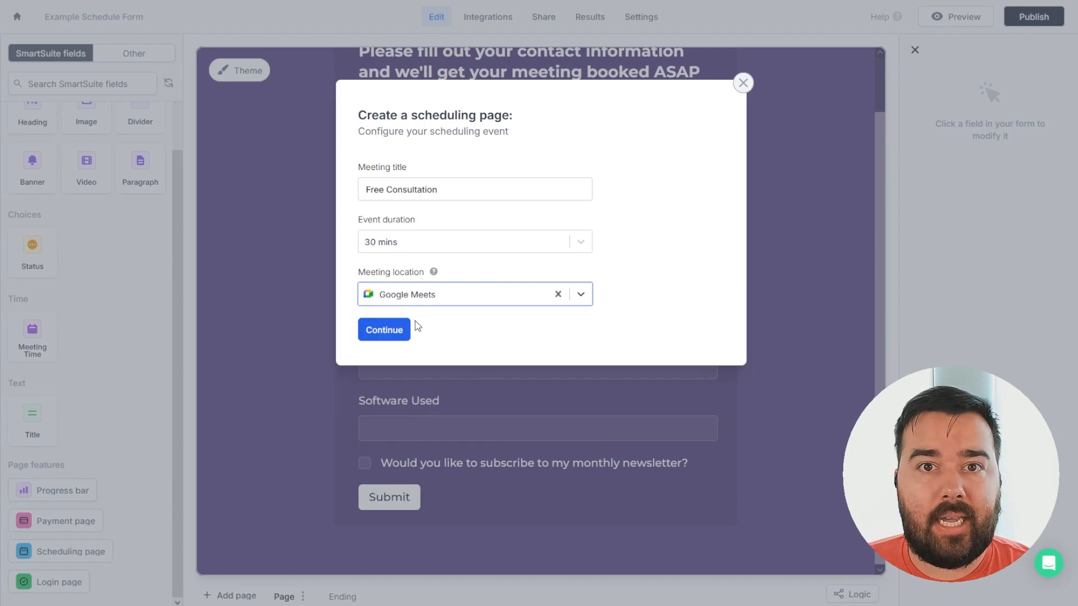
left_click(385, 331)
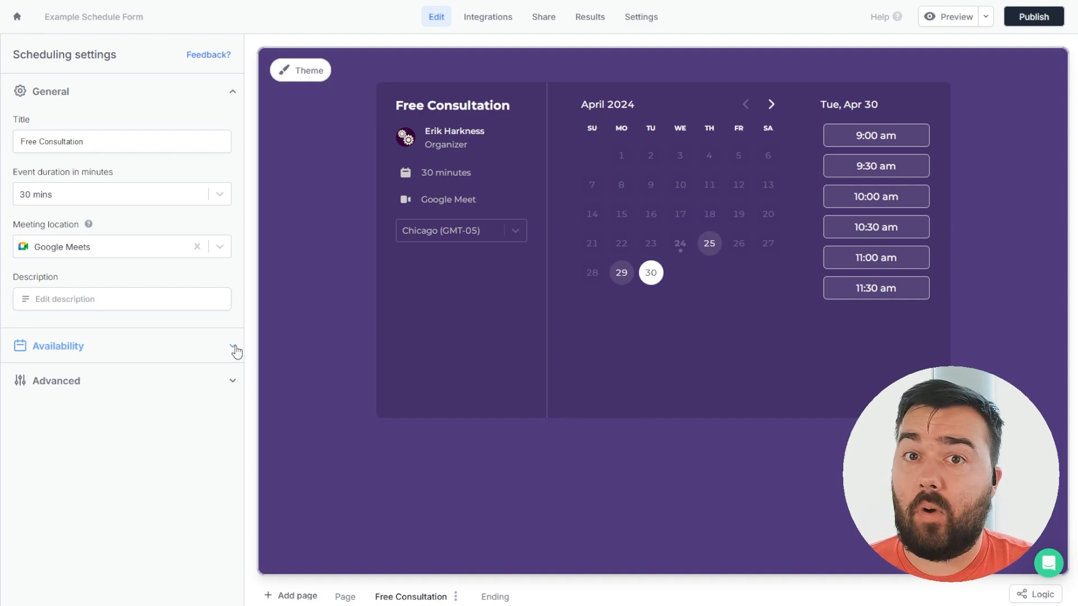
Expand the Availability section and open its calendar conflict settings.
left_click(234, 349)
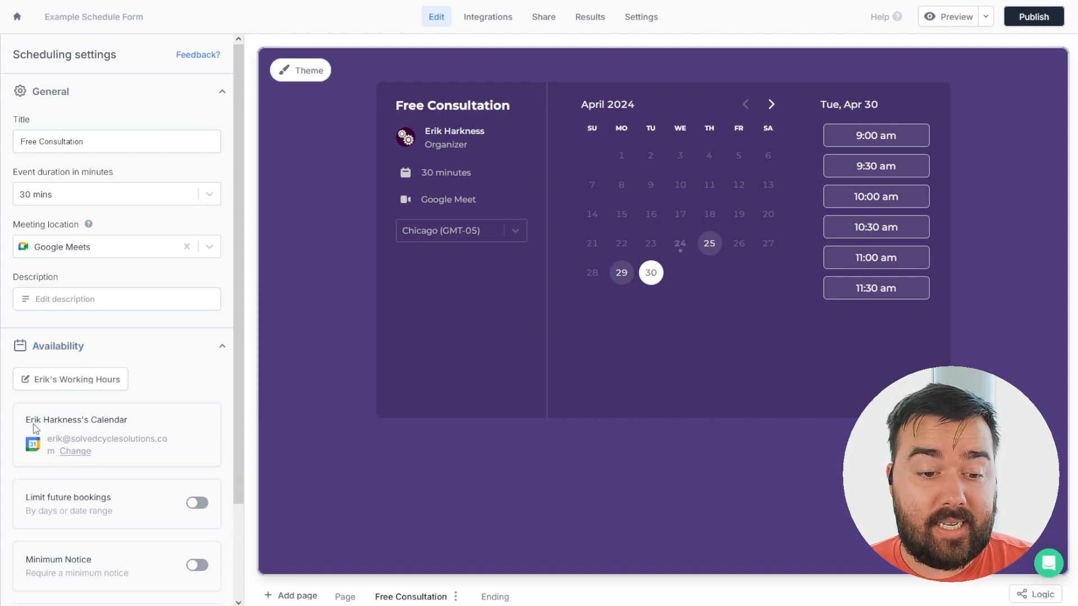
left_click(68, 453)
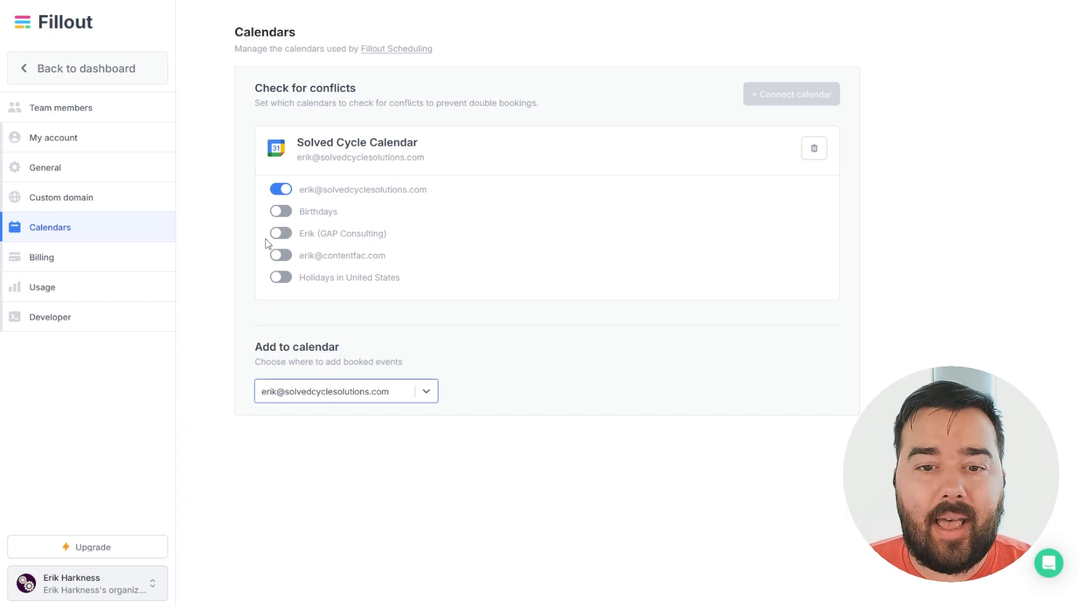
Turn on conflict checking for the GAP Consulting calendar and go back to the editor.
left_click(282, 234)
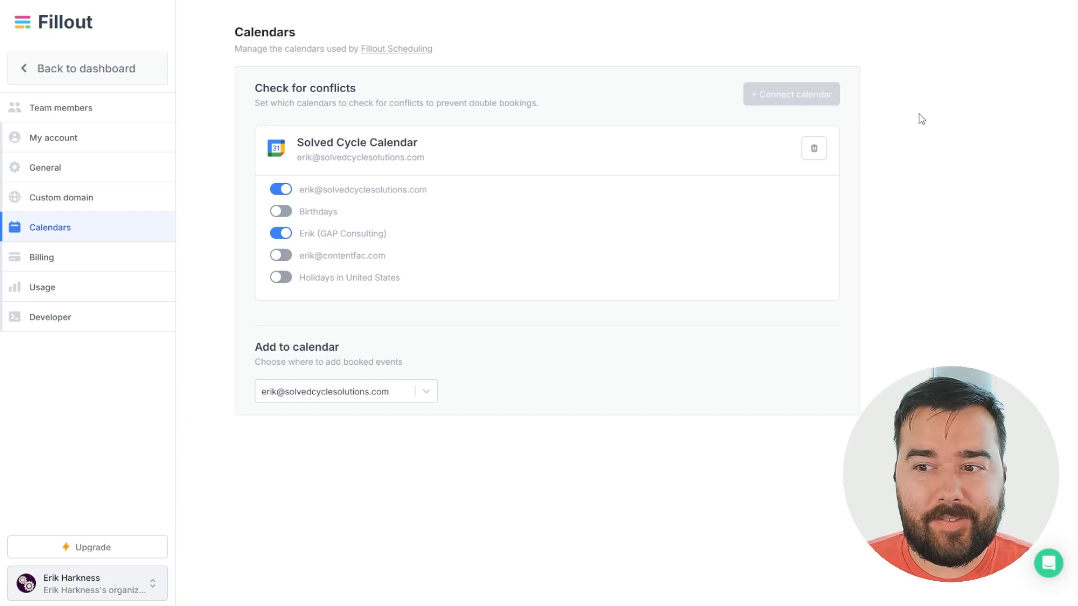
mouse_move(820, 94)
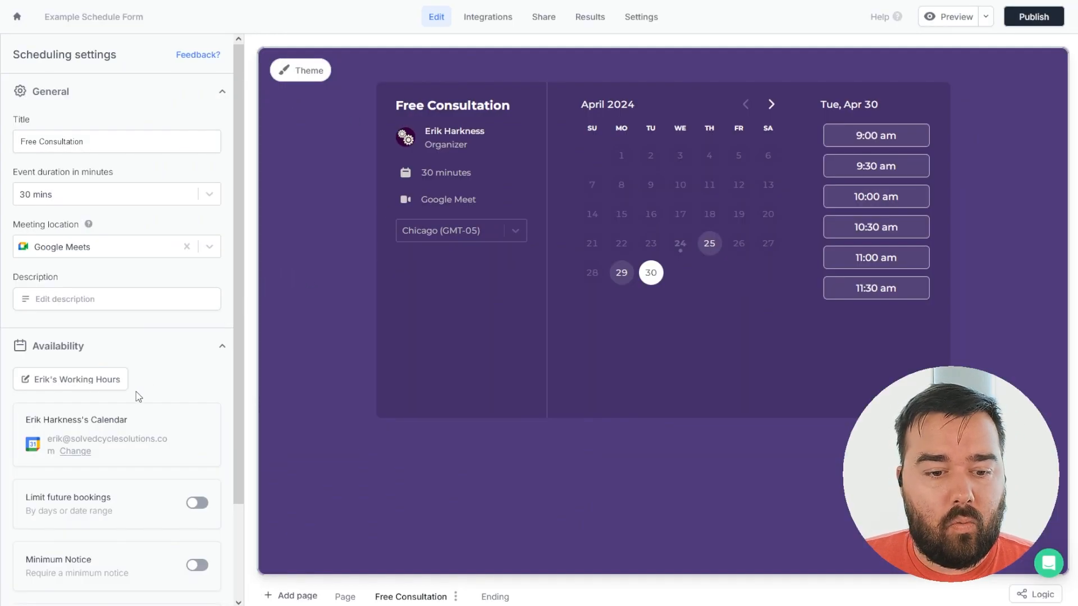
scroll(137, 396, "down", 2)
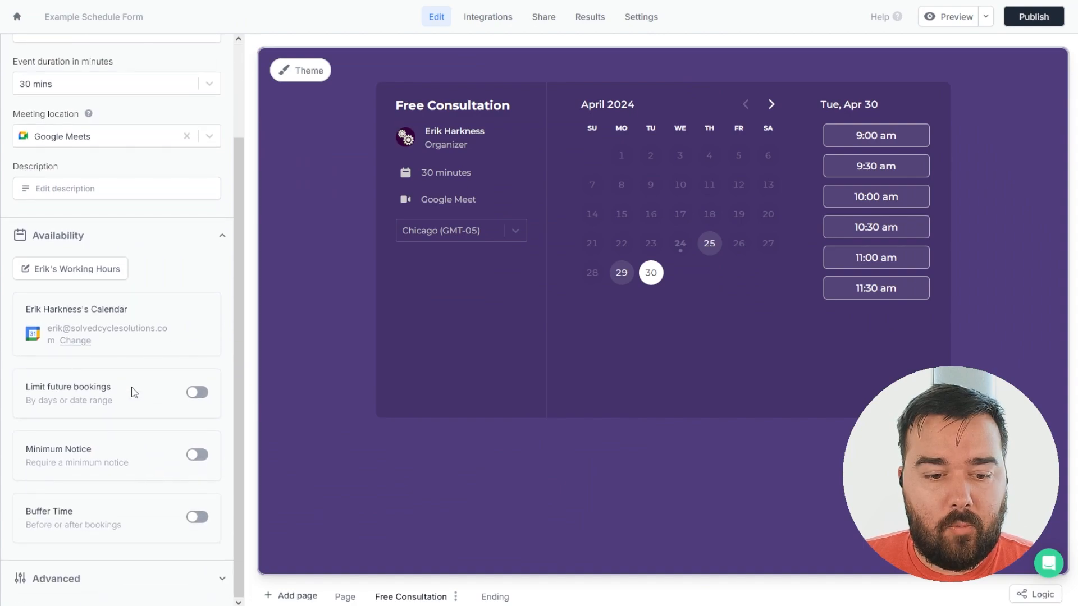
Enable Wednesday 9:00 am–12:00 pm, add a 1:00–2:30 pm range, and update availability.
left_click(74, 274)
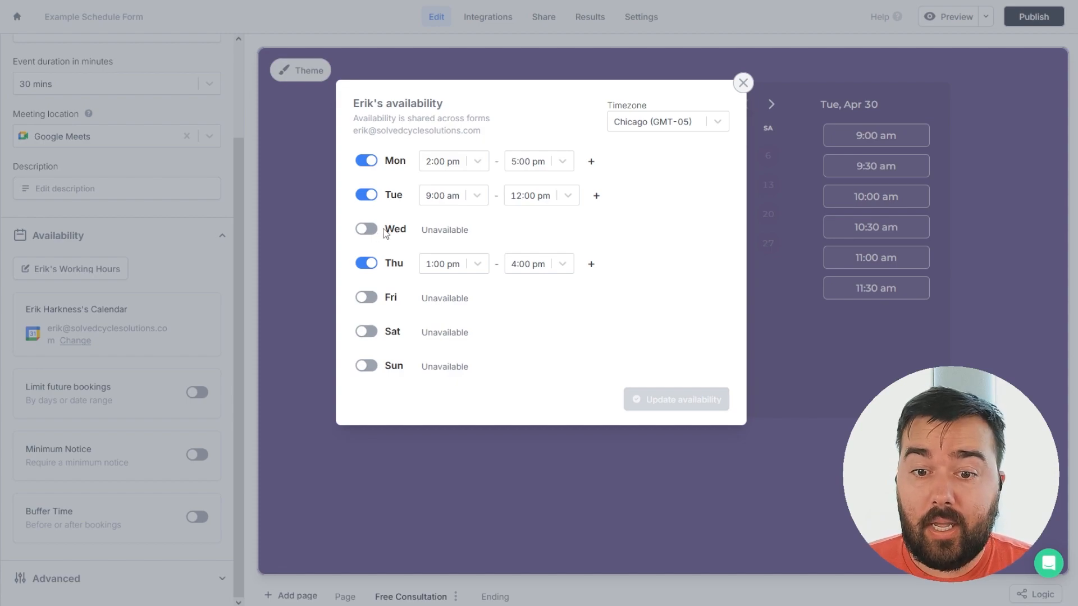
left_click(366, 232)
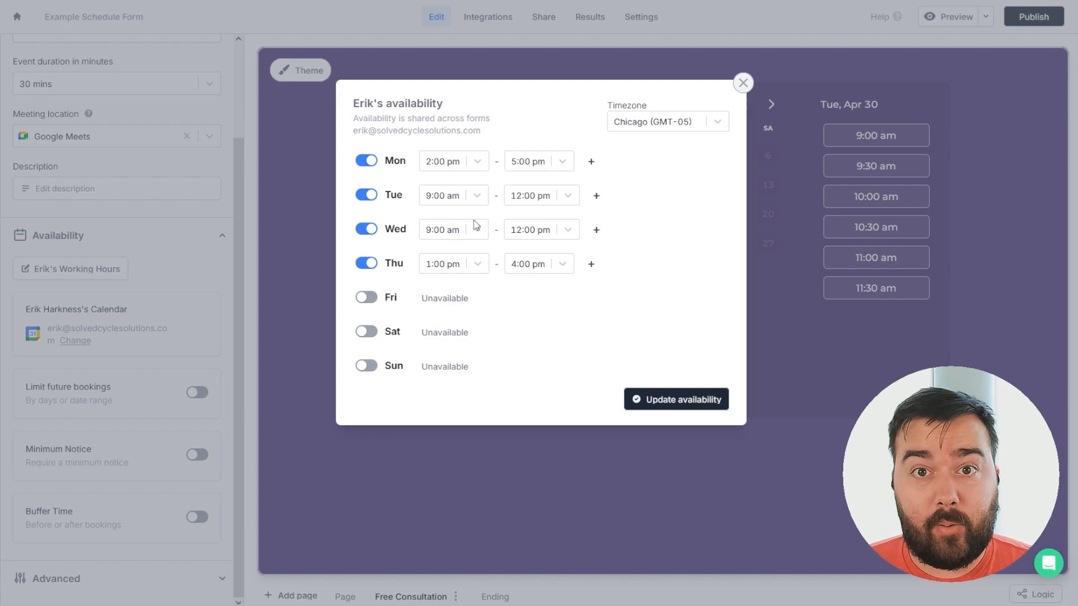
left_click(596, 229)
left_click(484, 257)
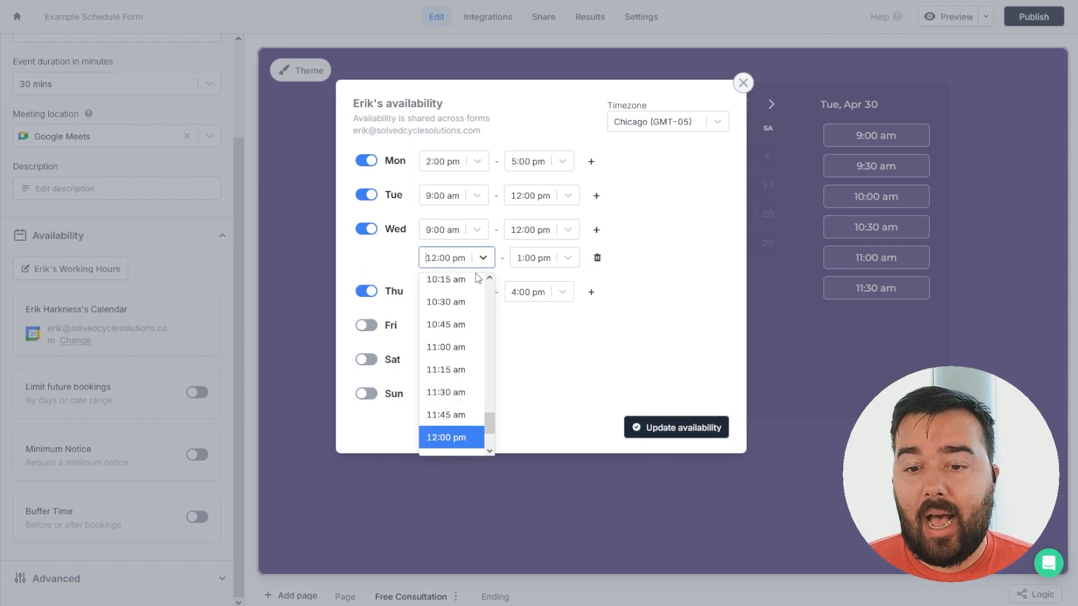
scroll(455, 365, "down", 2)
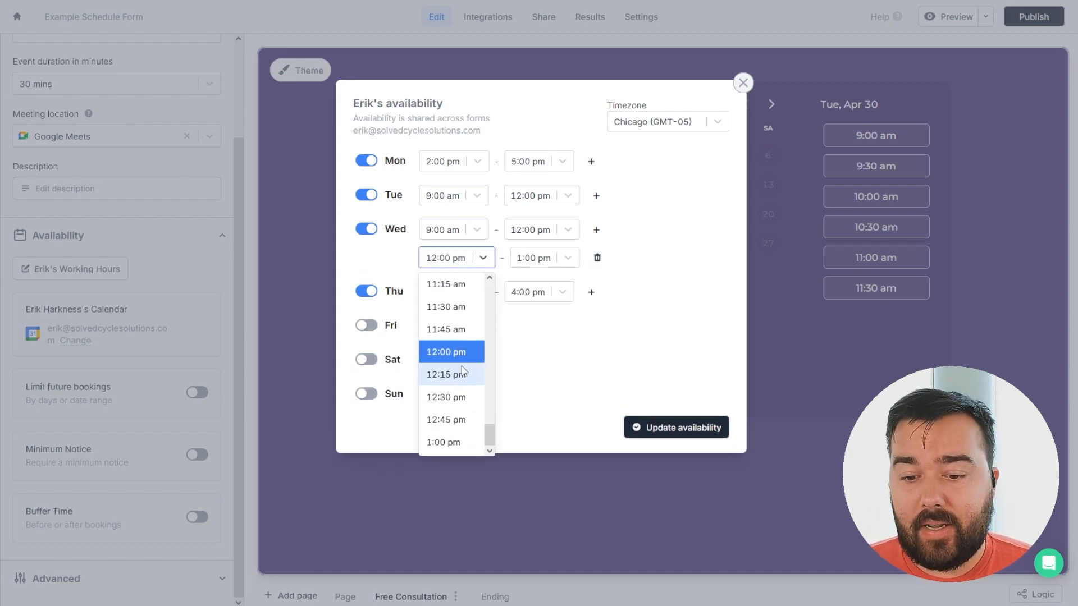
left_click(450, 444)
left_click(562, 259)
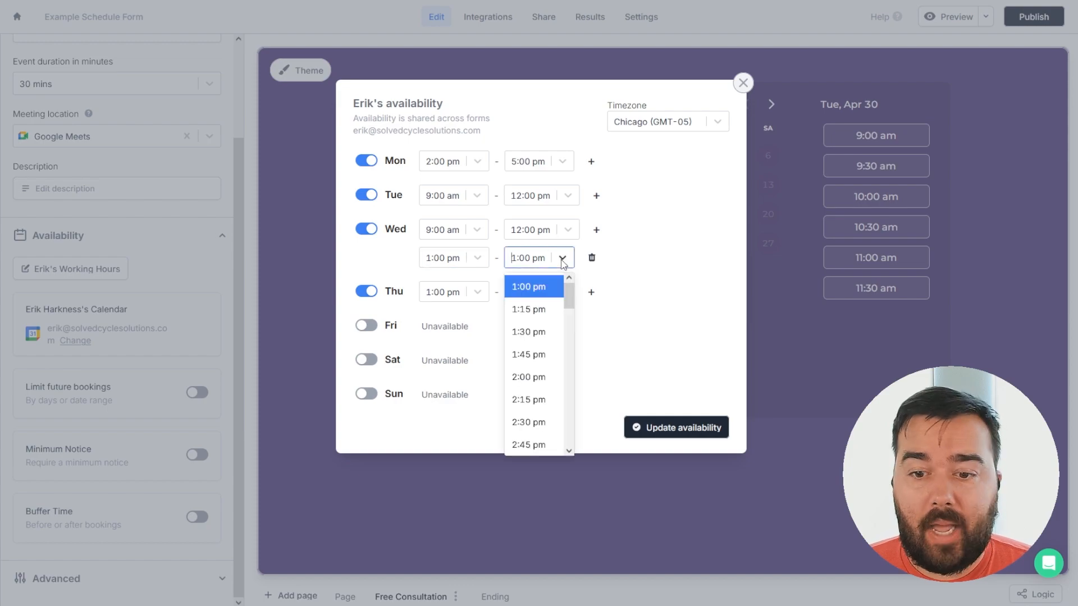
left_click(534, 423)
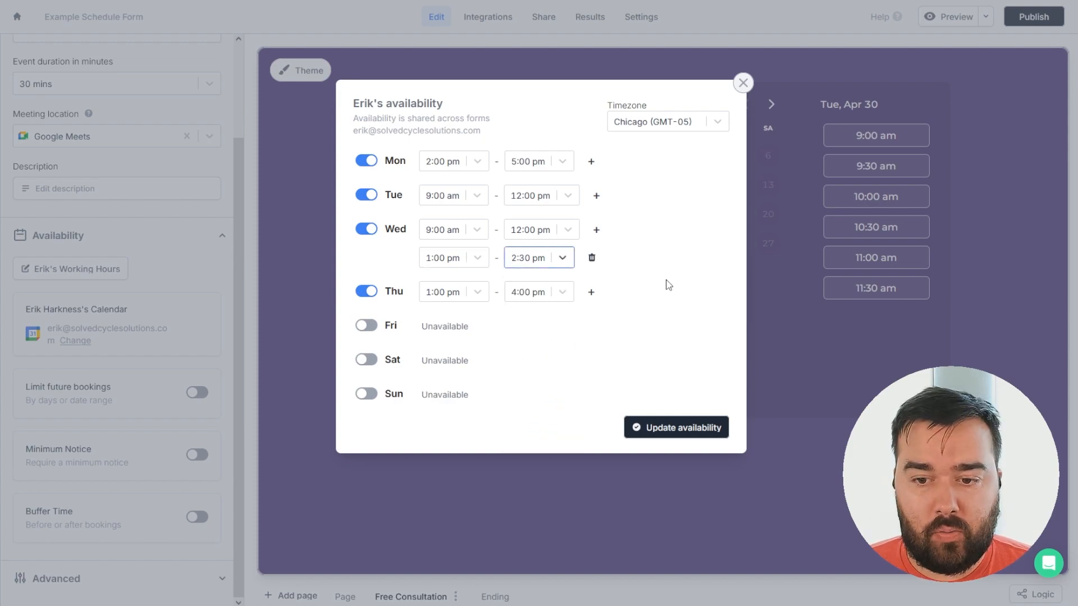
left_click(668, 429)
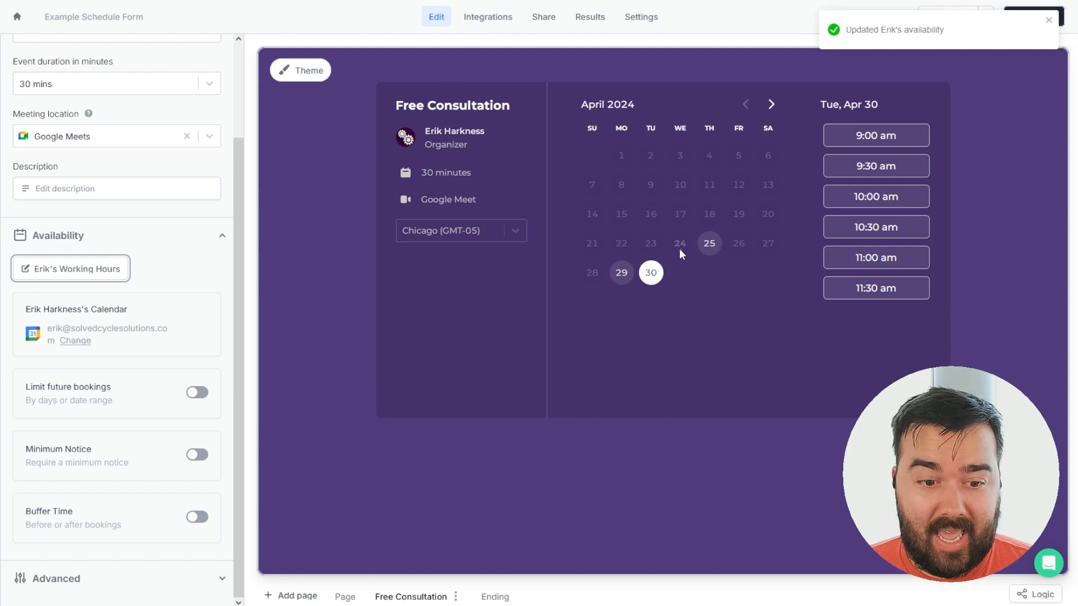
Check April 25's open times, then limit future bookings to 14 days ahead instead of 60.
left_click(710, 245)
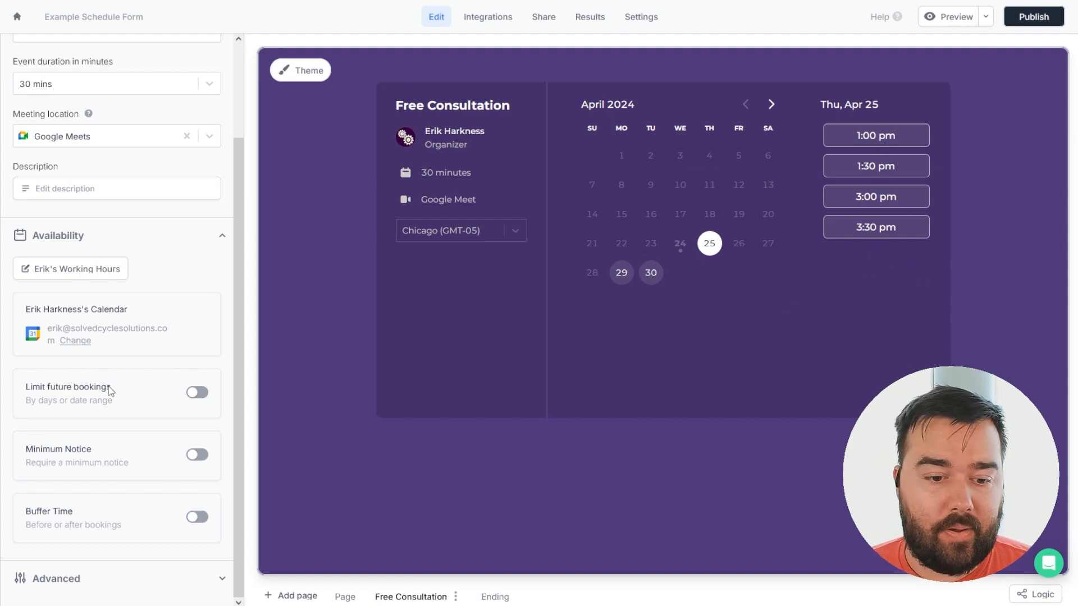
left_click(198, 394)
left_click_drag(97, 456, 15, 457)
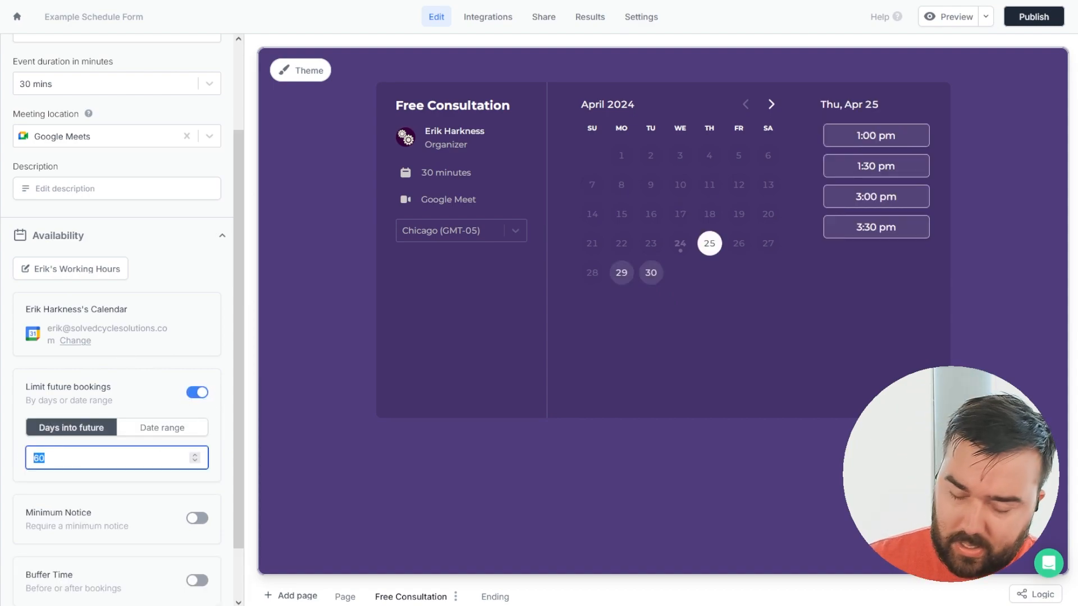
type("14")
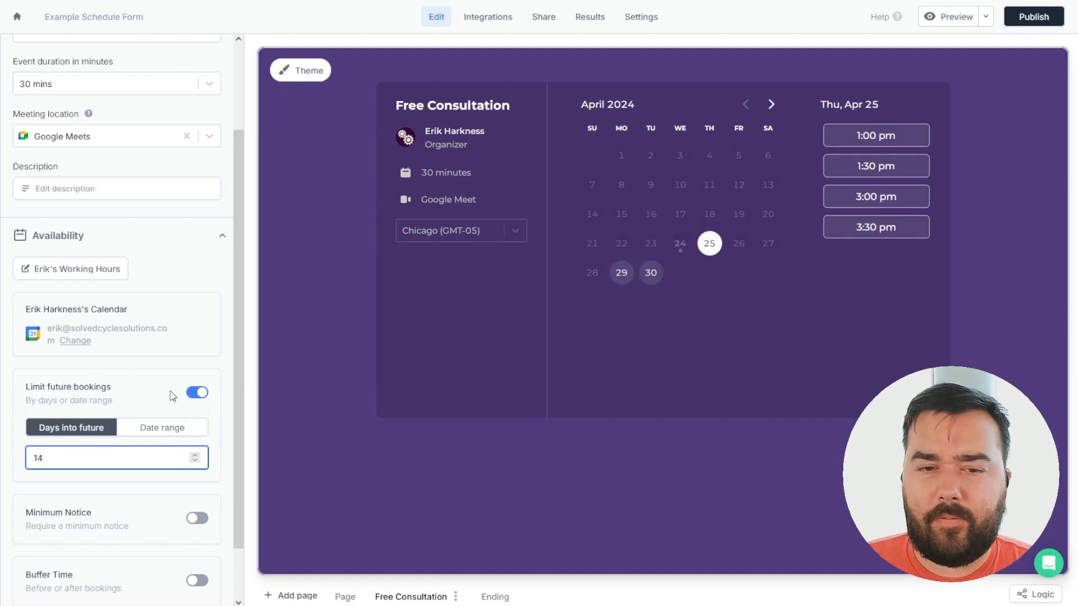
scroll(154, 371, "down", 2)
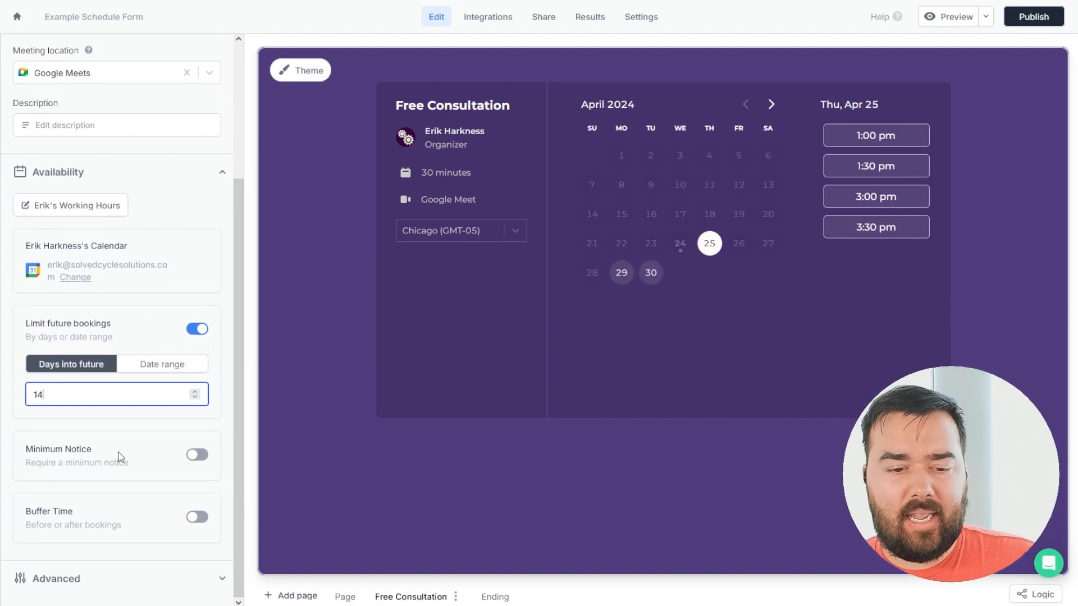
Turn on minimum notice and change it from 4 to 6 hours.
left_click(197, 454)
scroll(88, 452, "down", 1)
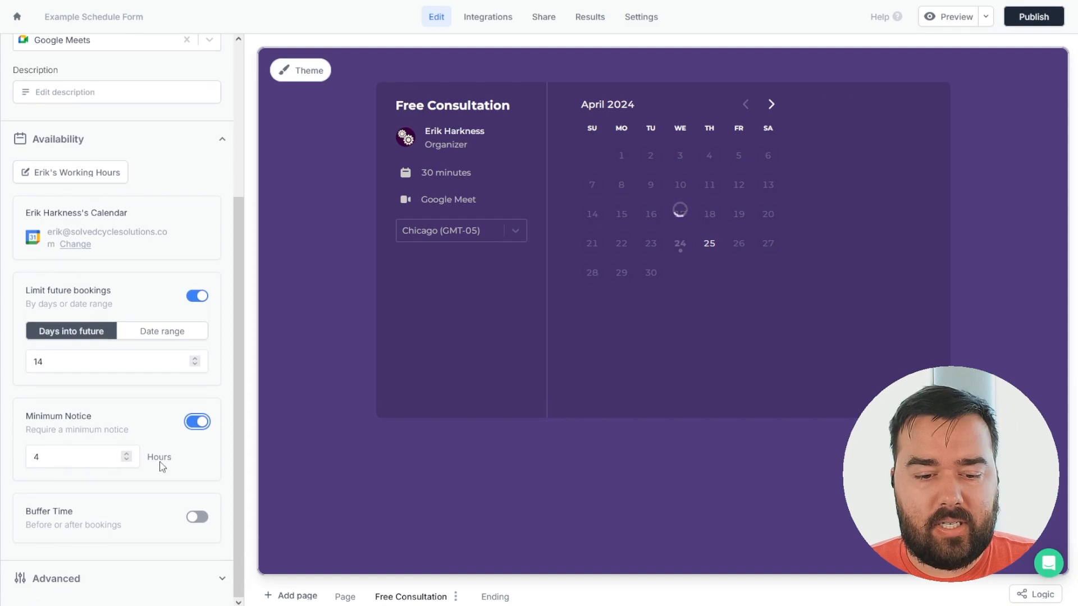
double_click(36, 456)
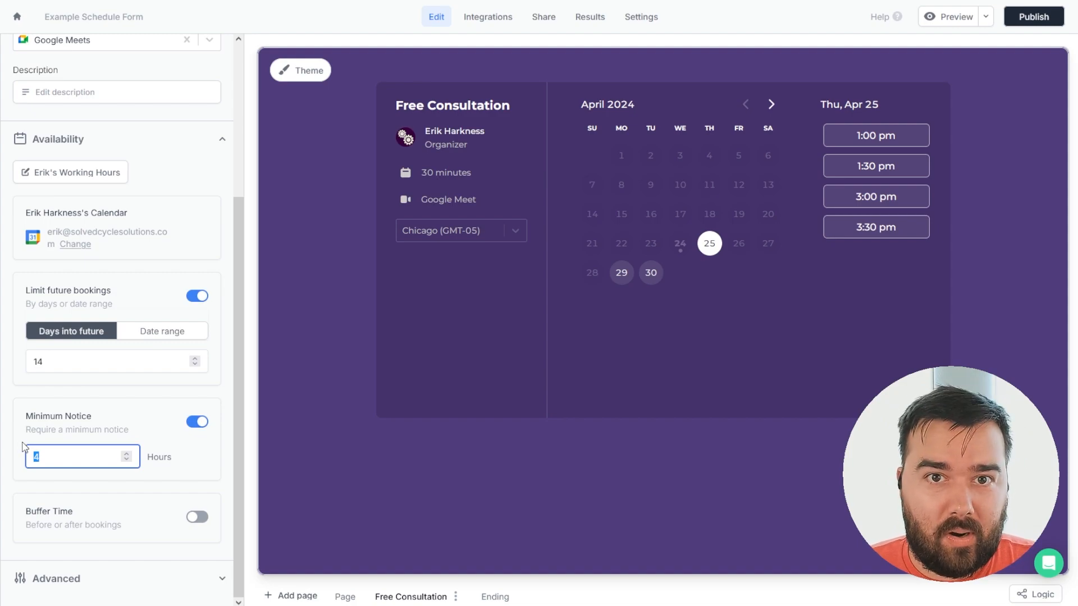
type("6")
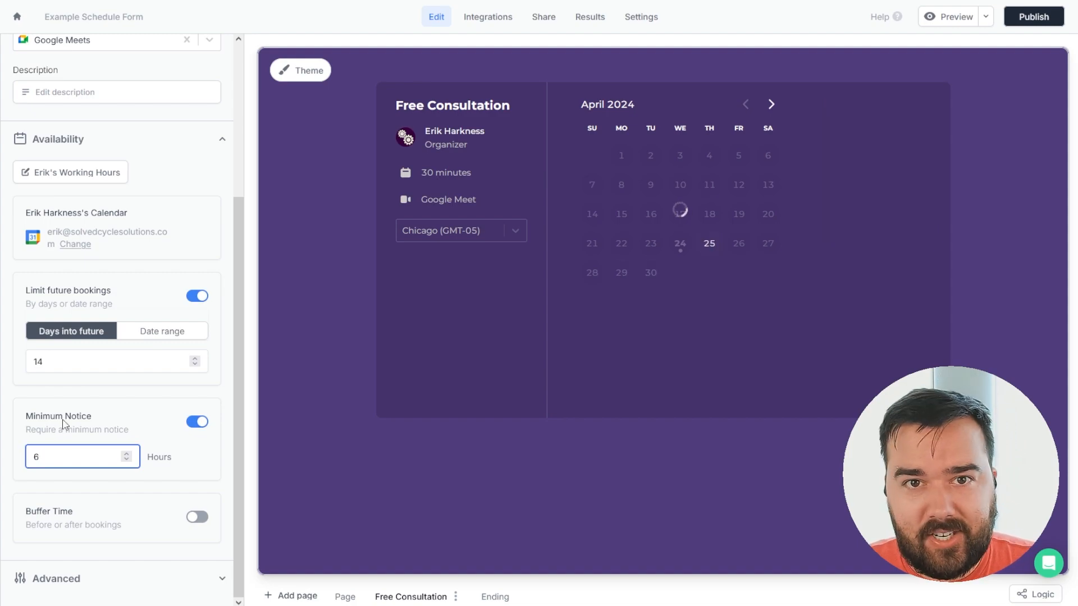
left_click(140, 419)
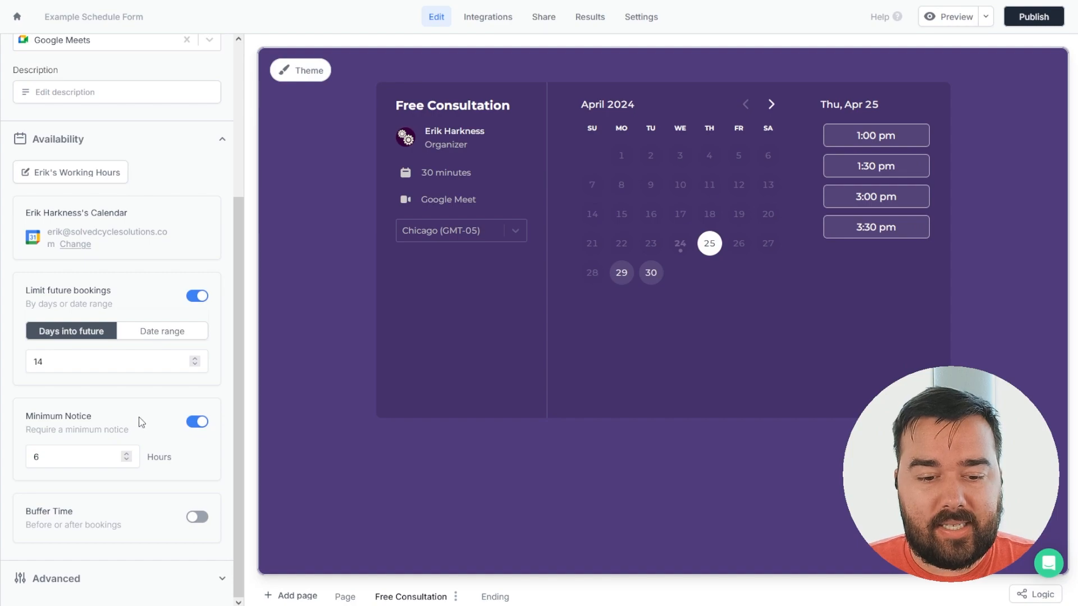
Turn on buffer time with 30 min before each event.
left_click(192, 516)
scroll(168, 466, "down", 2)
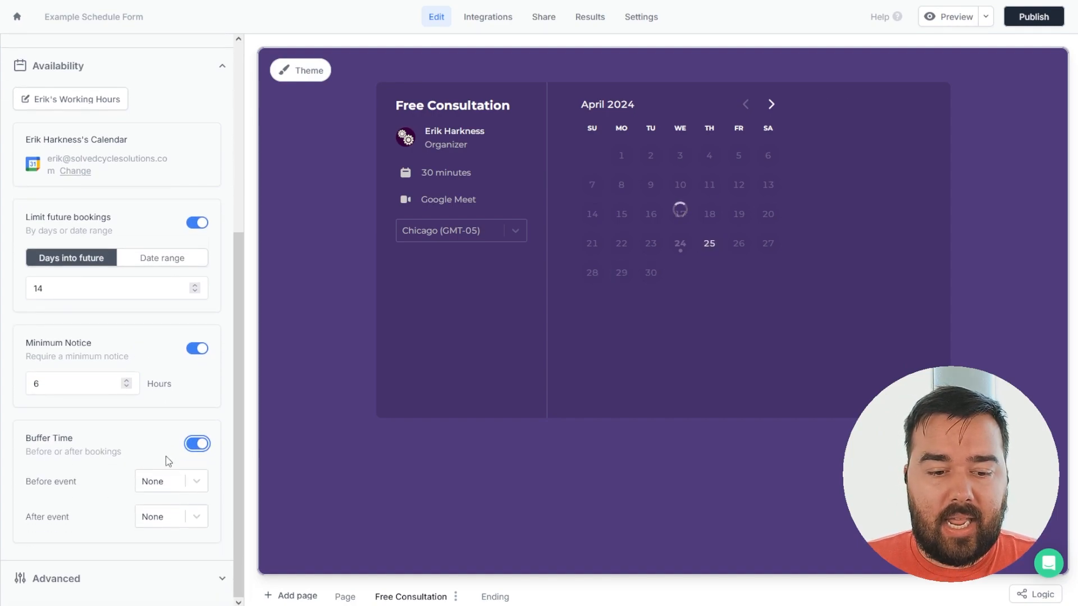
left_click(192, 484)
left_click(166, 599)
left_click(220, 582)
scroll(62, 451, "down", 4)
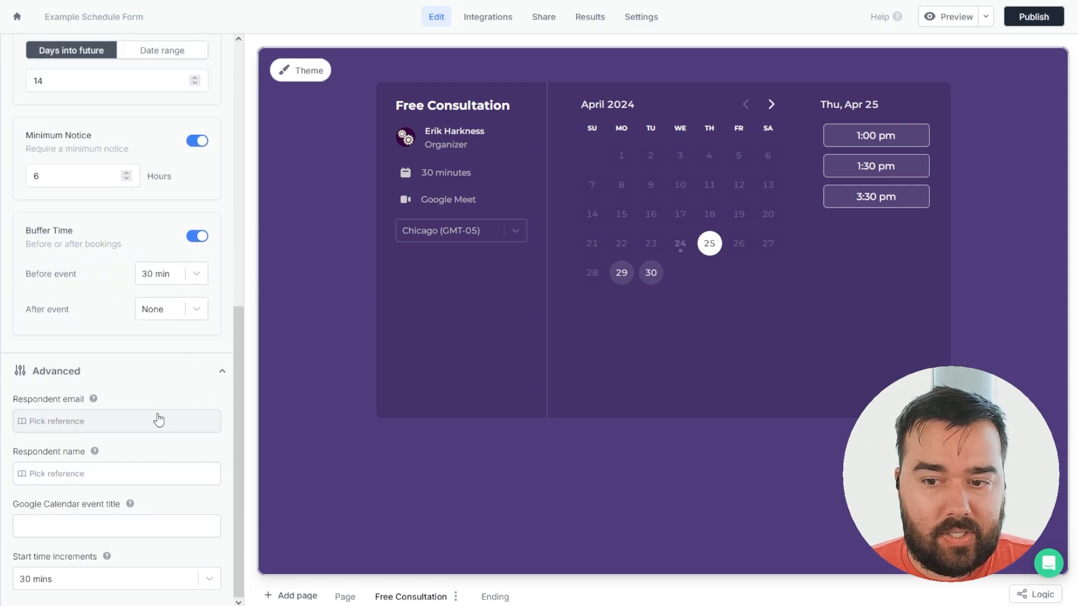
In the preview, book May 2, 2024 at 2:30 pm and reach the Name field.
left_click(868, 140)
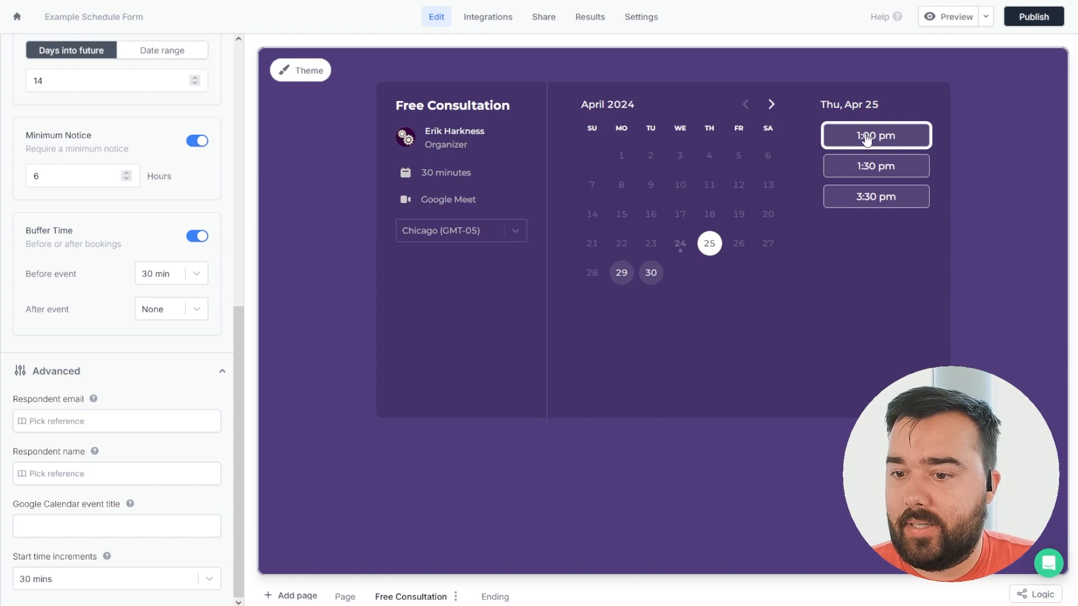
left_click(774, 108)
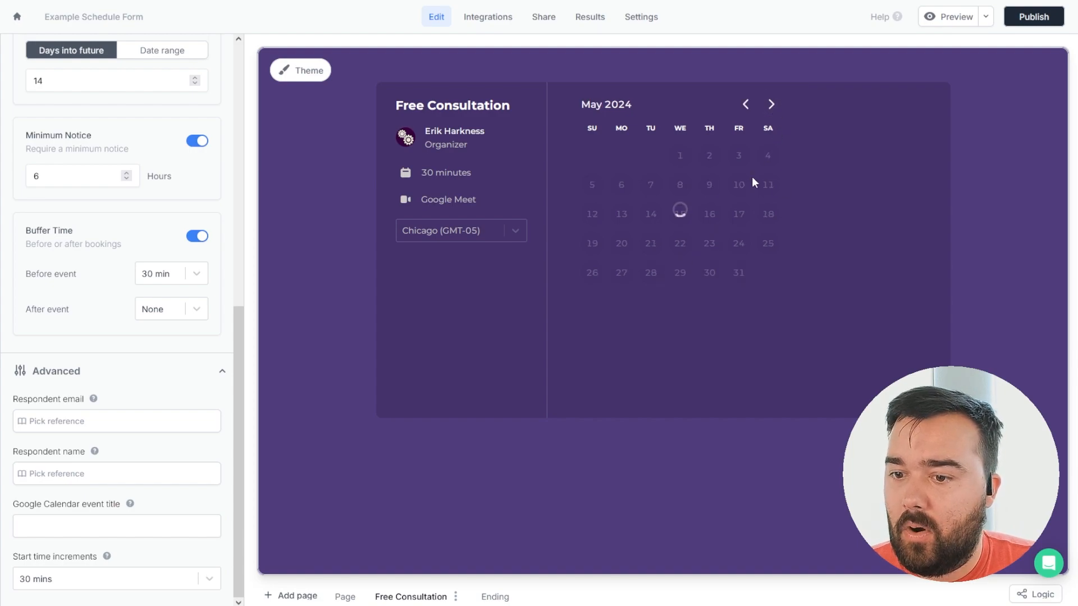
left_click(706, 160)
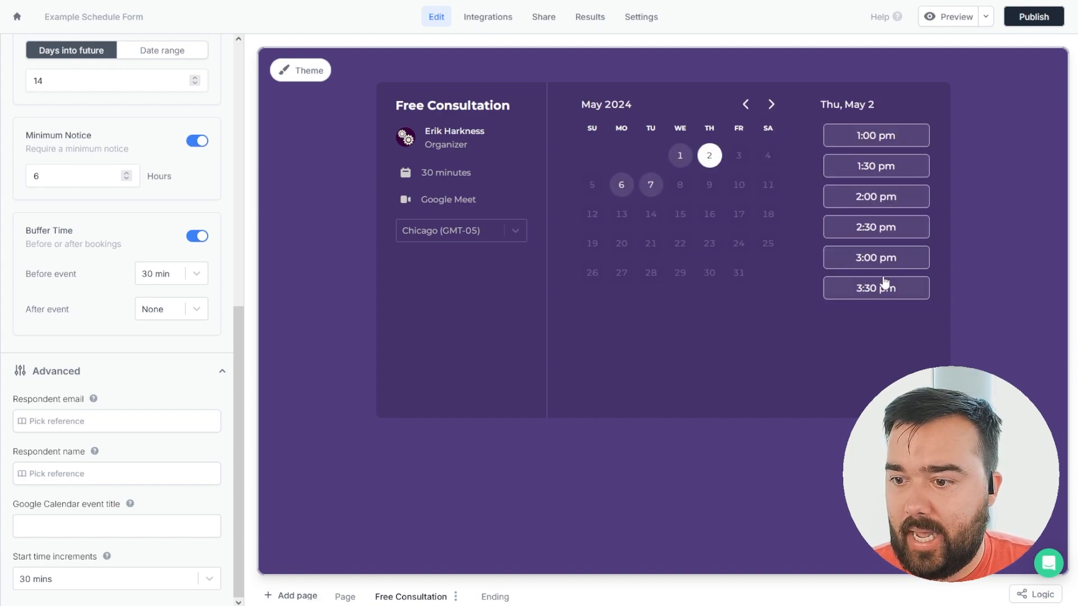
left_click(867, 233)
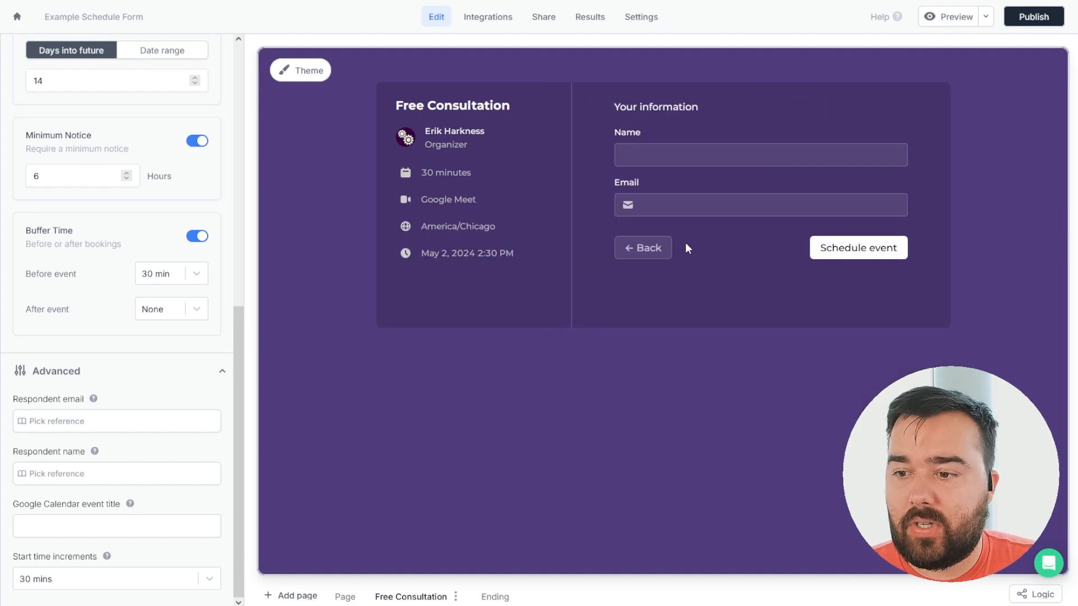
left_click(656, 153)
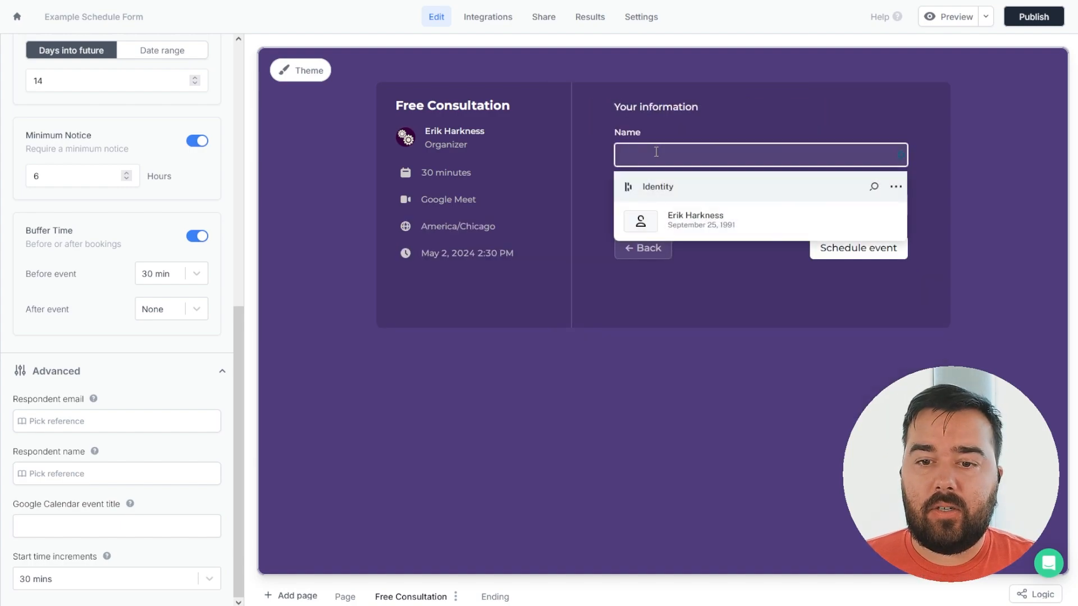
left_click(834, 120)
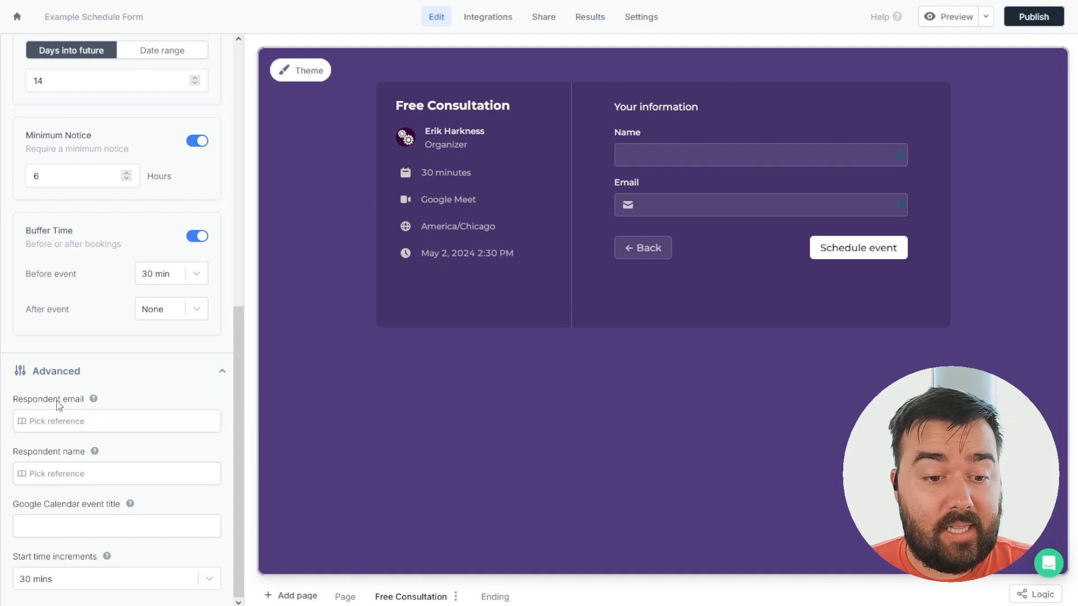
Set the respondent email to the Email answer and the respondent name to First Name.
left_click(73, 430)
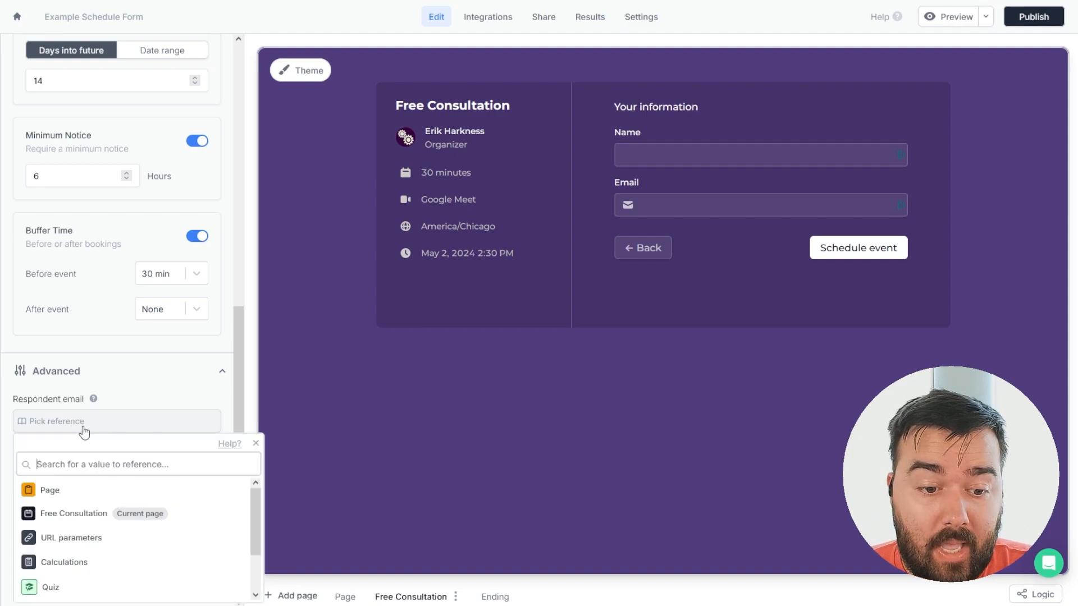
left_click(90, 492)
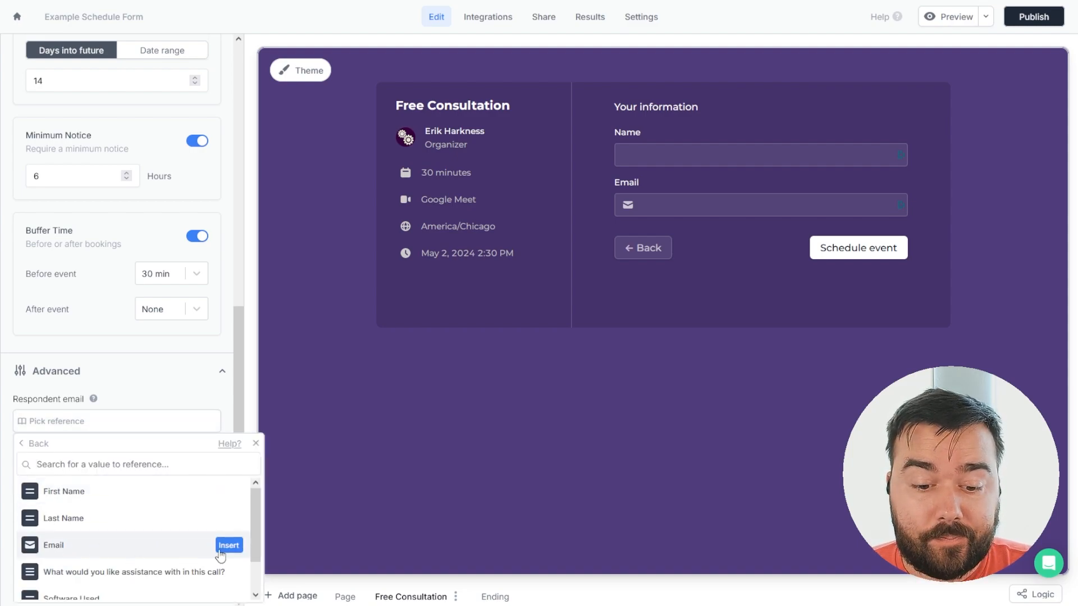
left_click(228, 545)
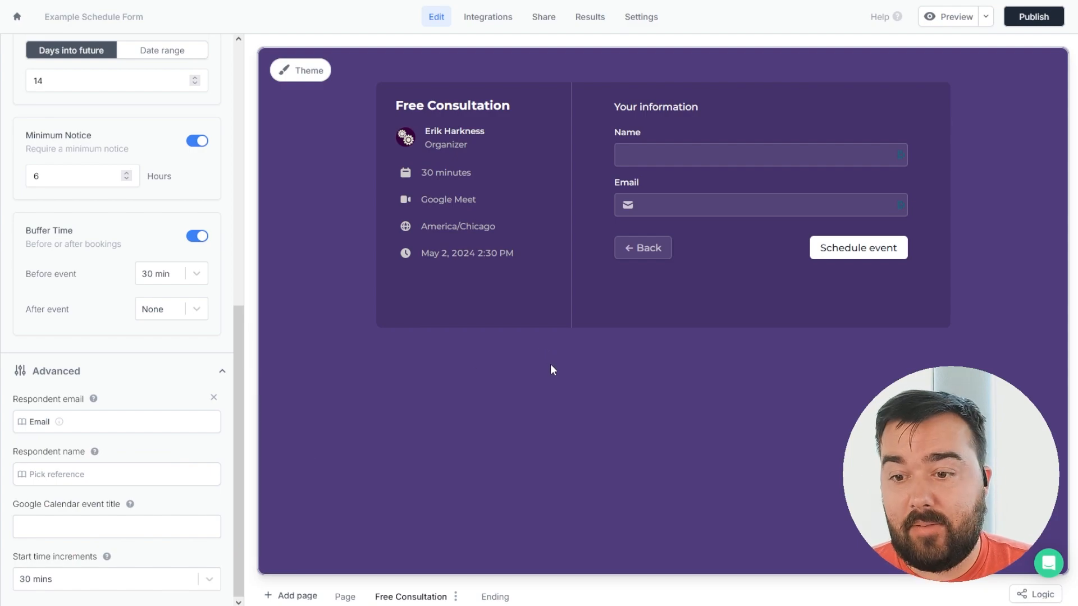
left_click(50, 475)
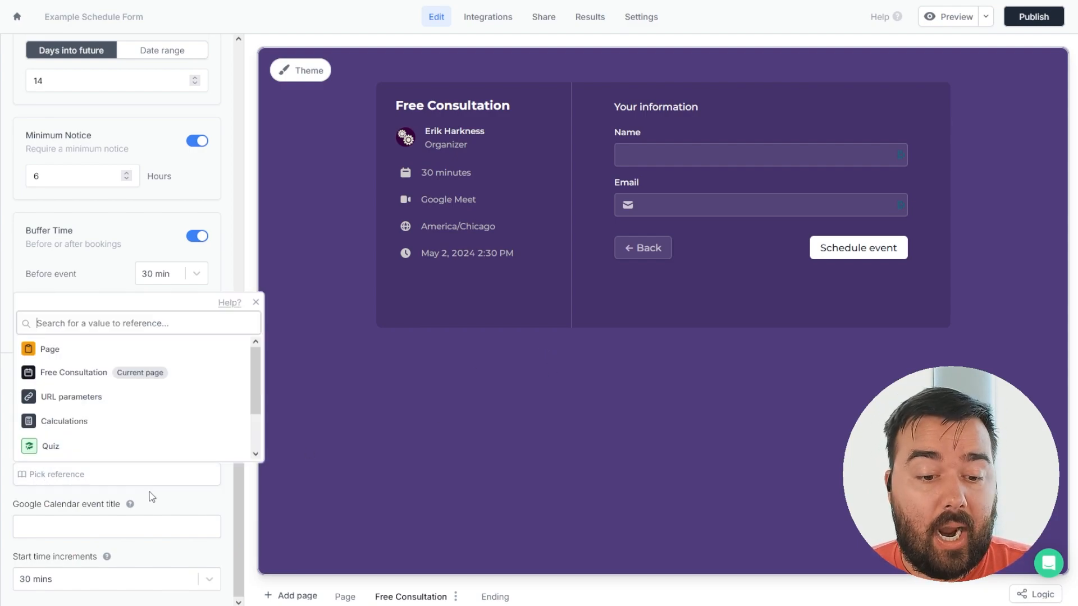
left_click(104, 353)
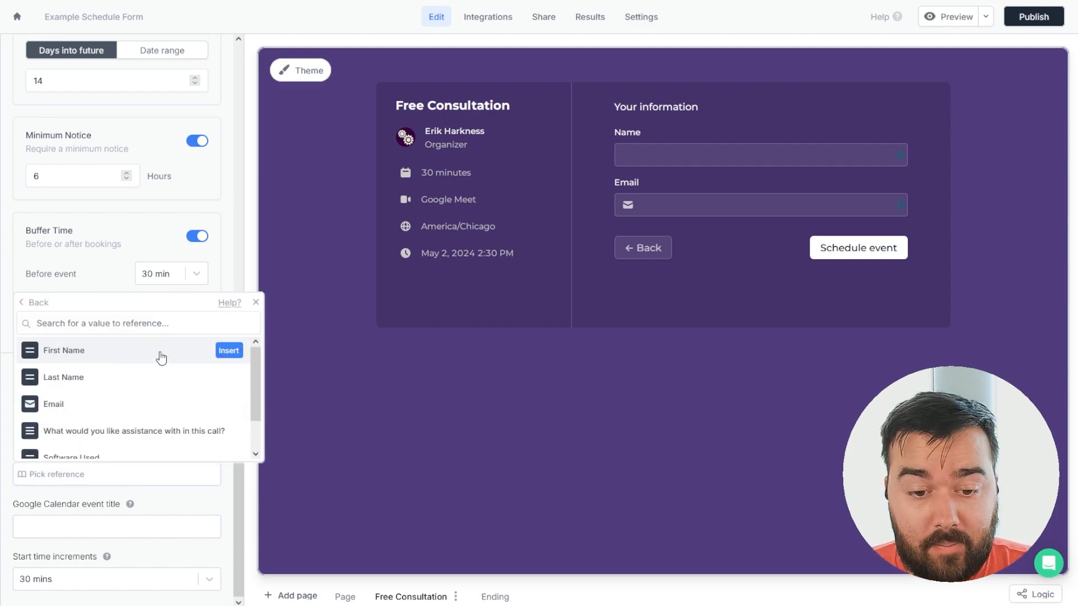
left_click(90, 354)
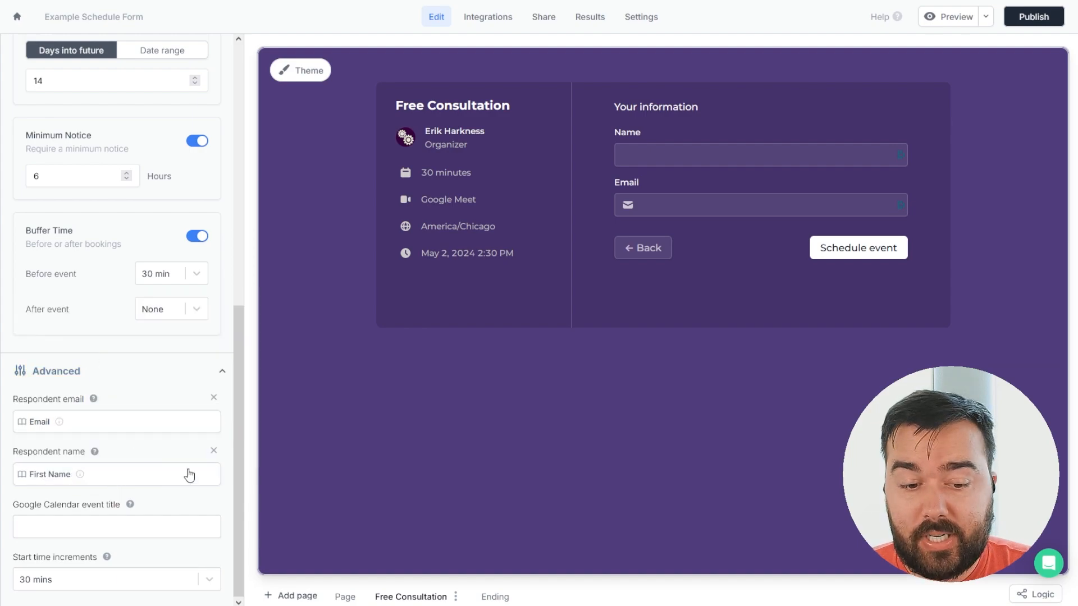
Title the calendar event 'Free Consultation with [organizer] and' followed by the First Name answer.
left_click(125, 529)
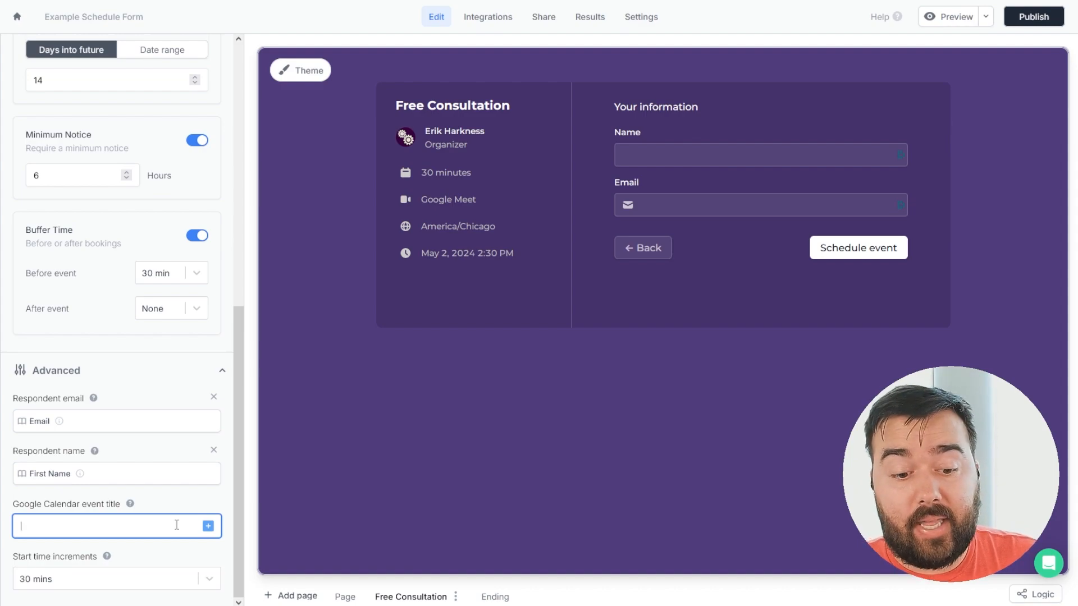
type("Free Consultation with Erik and")
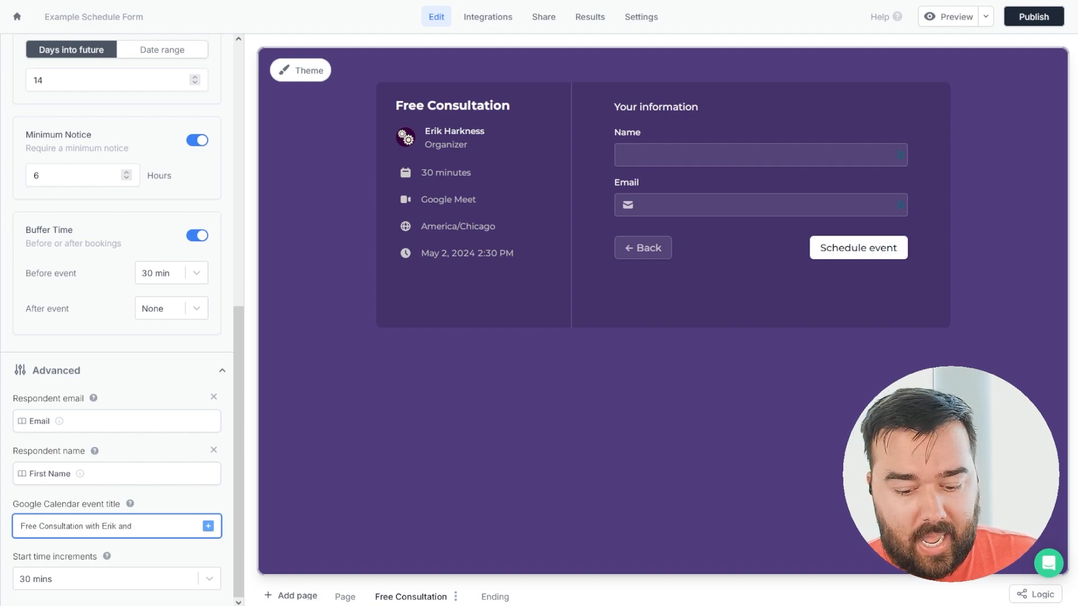
left_click(208, 526)
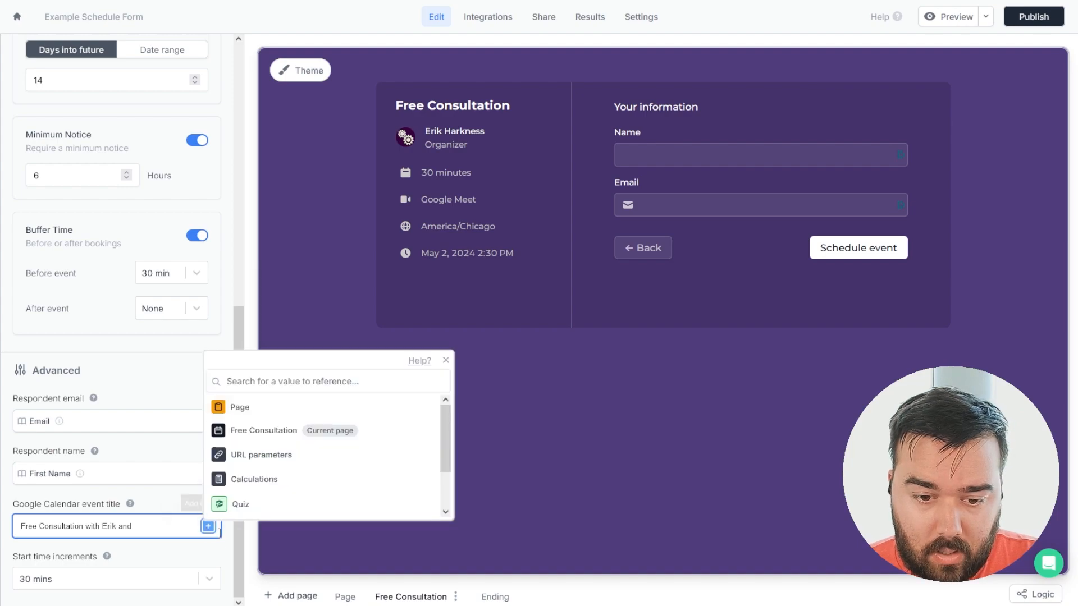
left_click(241, 406)
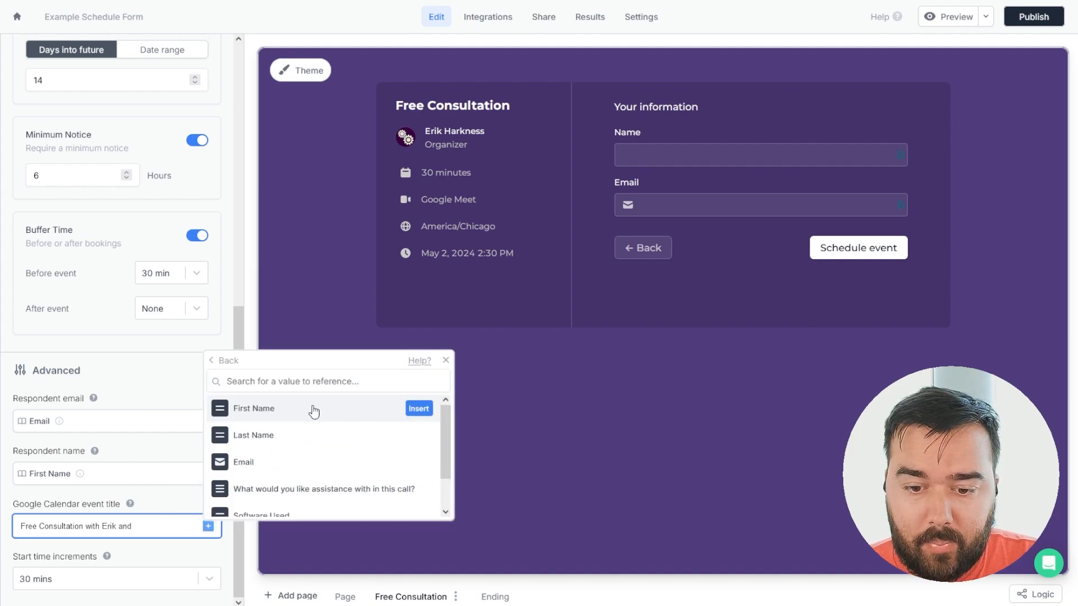
left_click(420, 408)
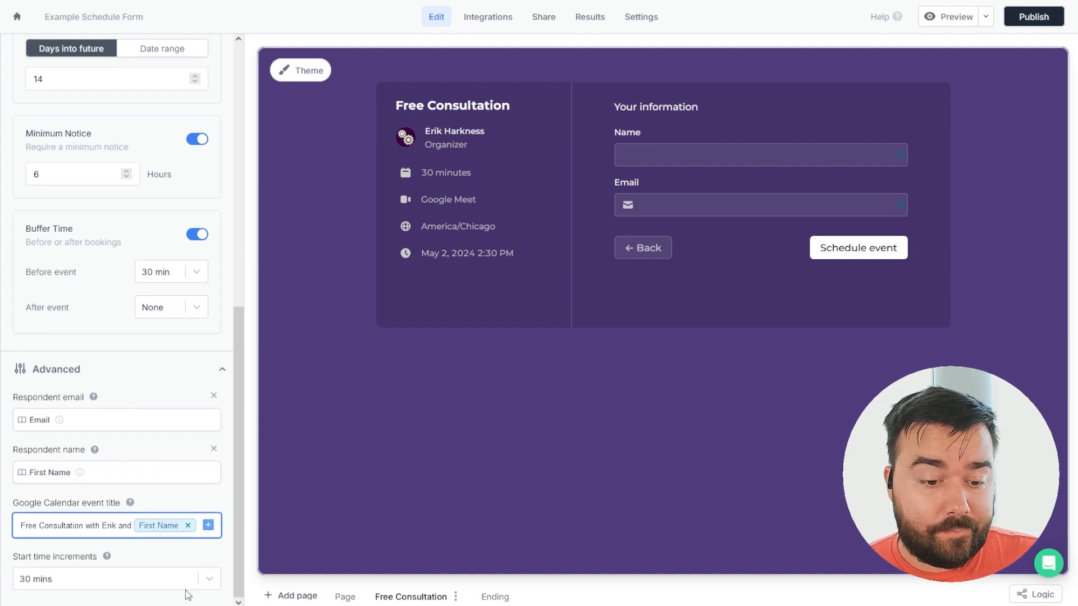
mouse_move(104, 558)
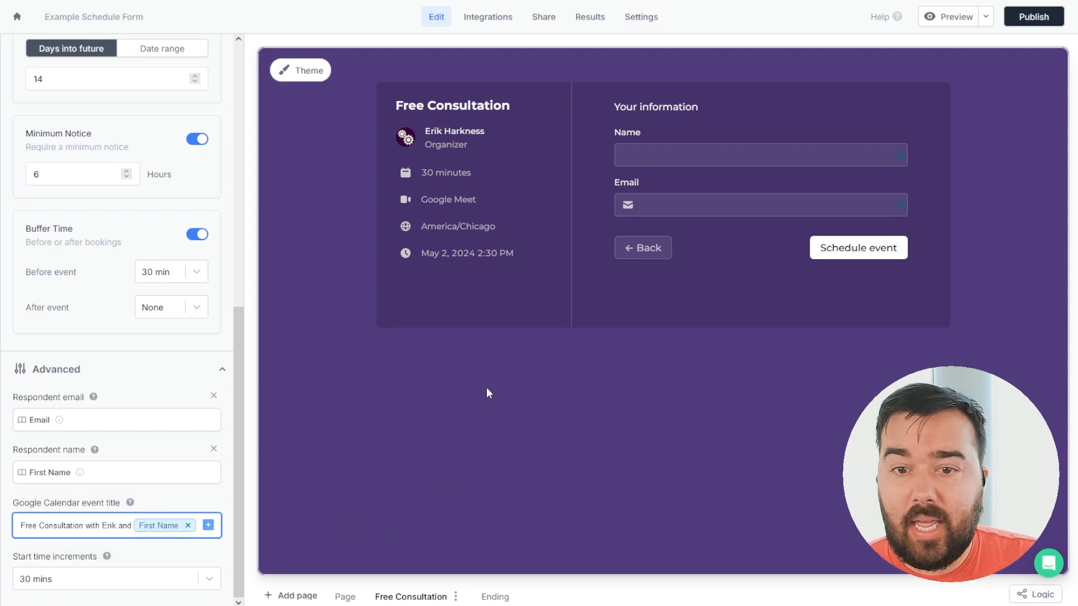
scroll(166, 286, "up", 9)
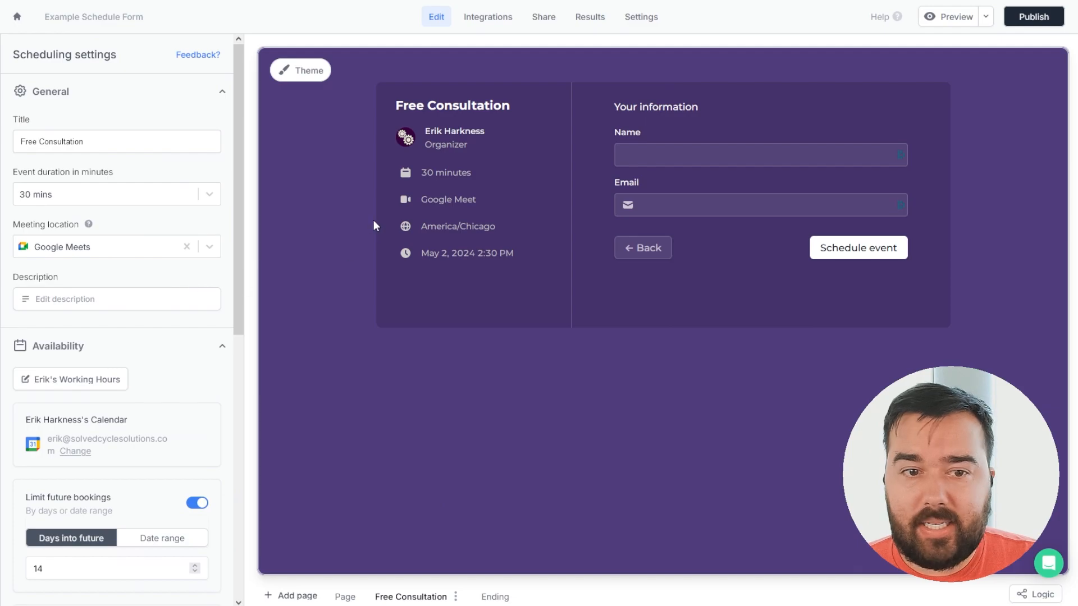
Publish the form and load its copied live link in a new tab.
left_click(1048, 20)
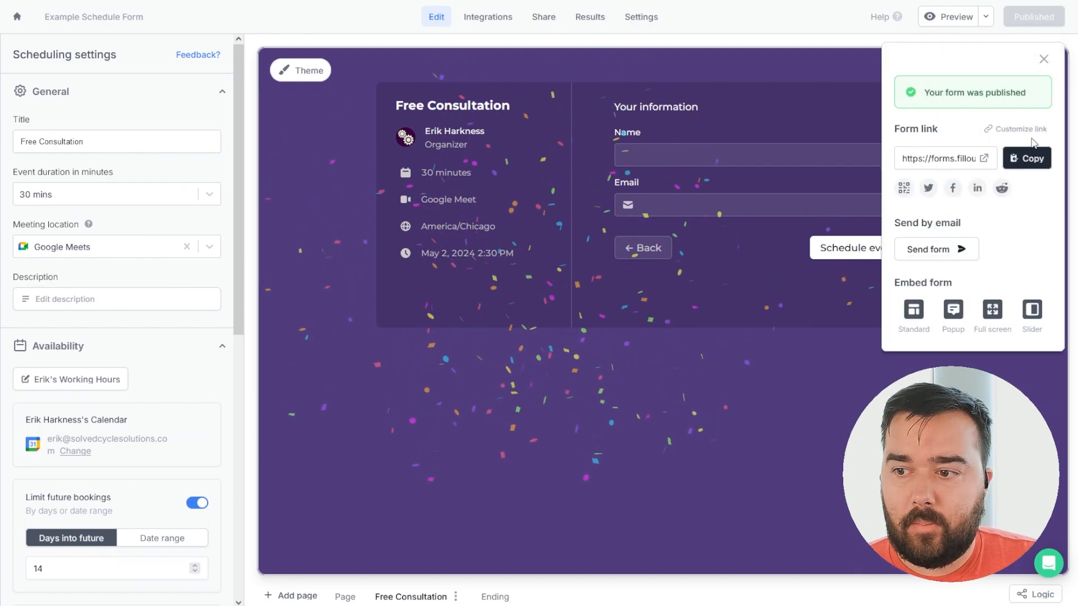
left_click(1028, 159)
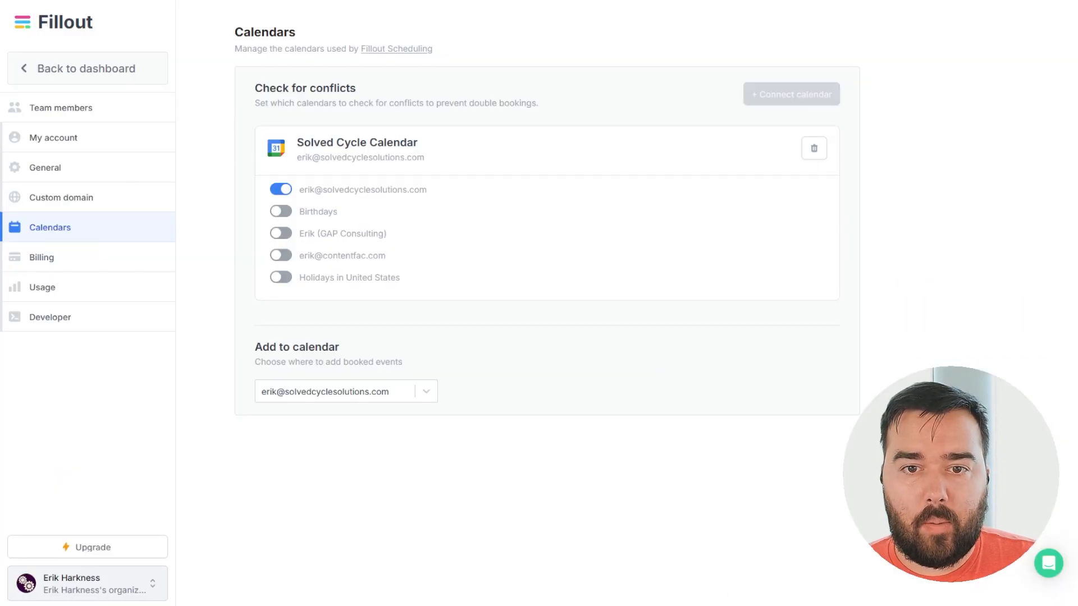
left_click(378, 13)
key("ctrl+v")
key("Return")
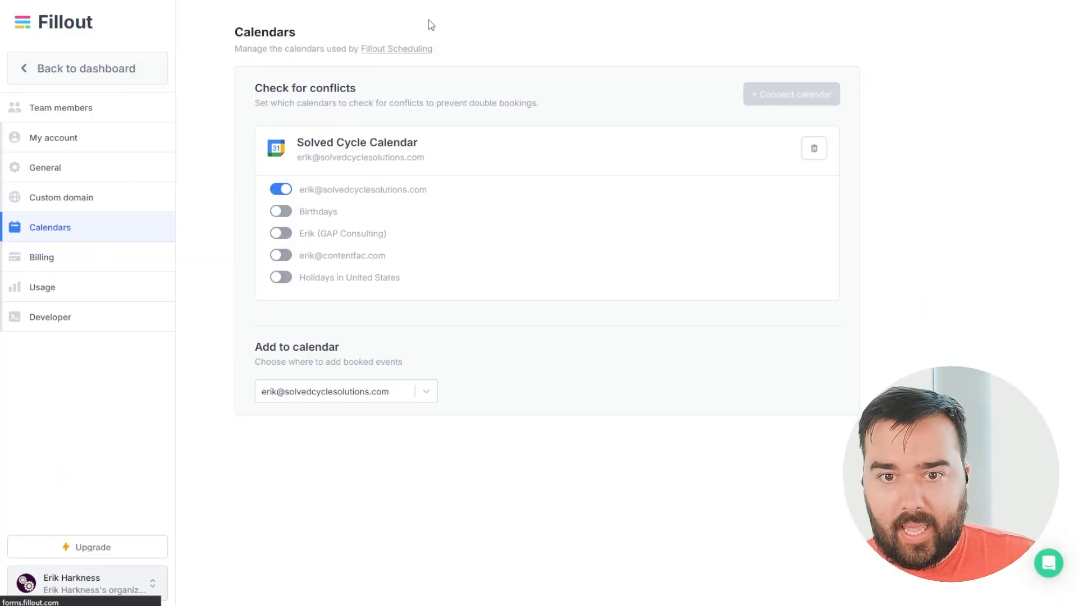
left_click(479, 140)
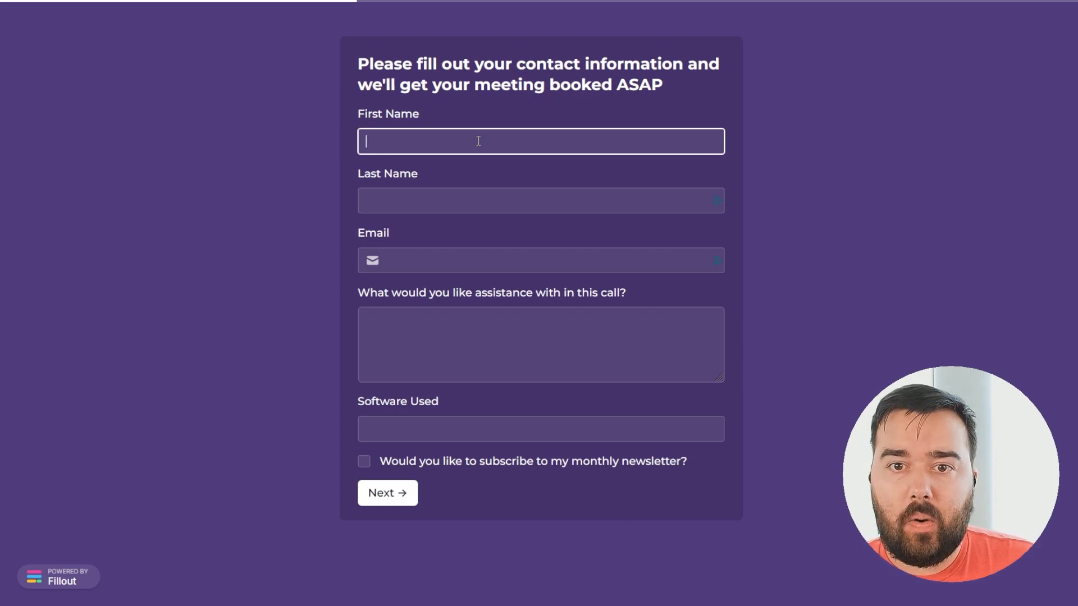
Enter the test respondent's first name, last name and email address.
type("Markus")
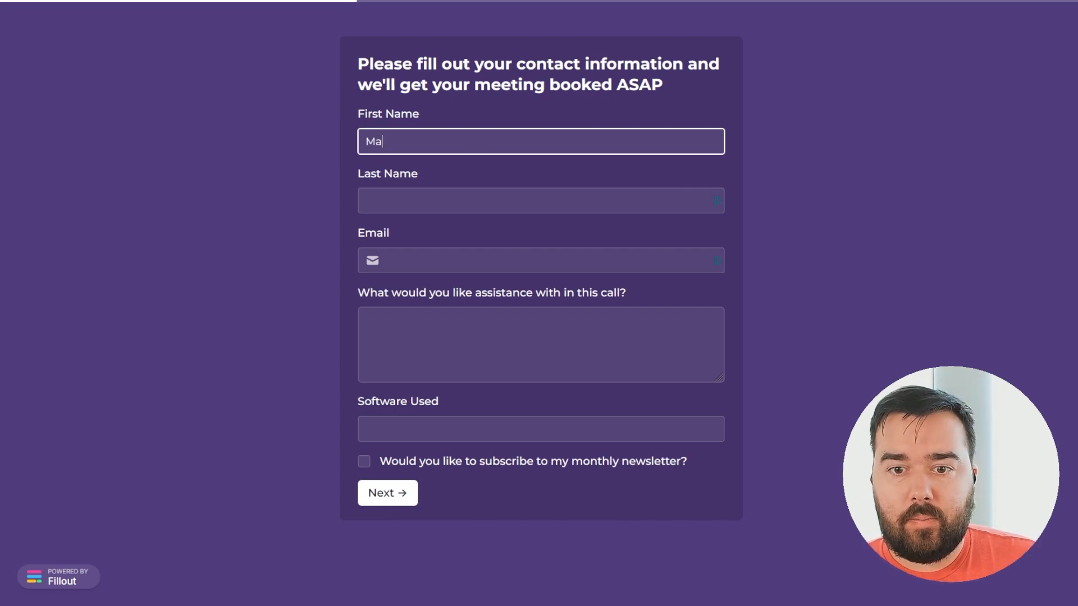
key("Tab")
type("Noname")
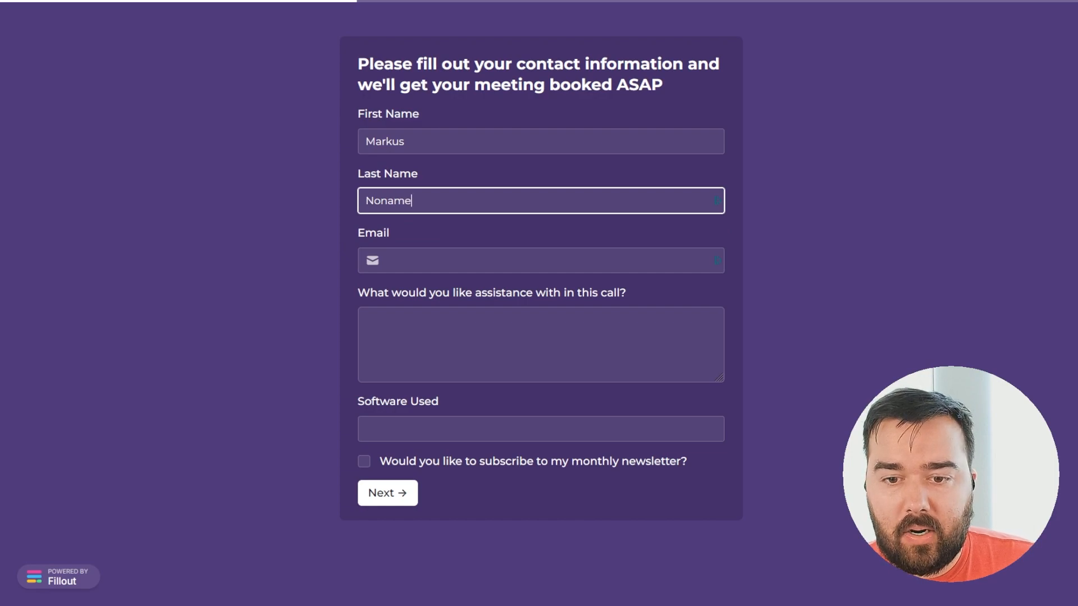
key("Tab")
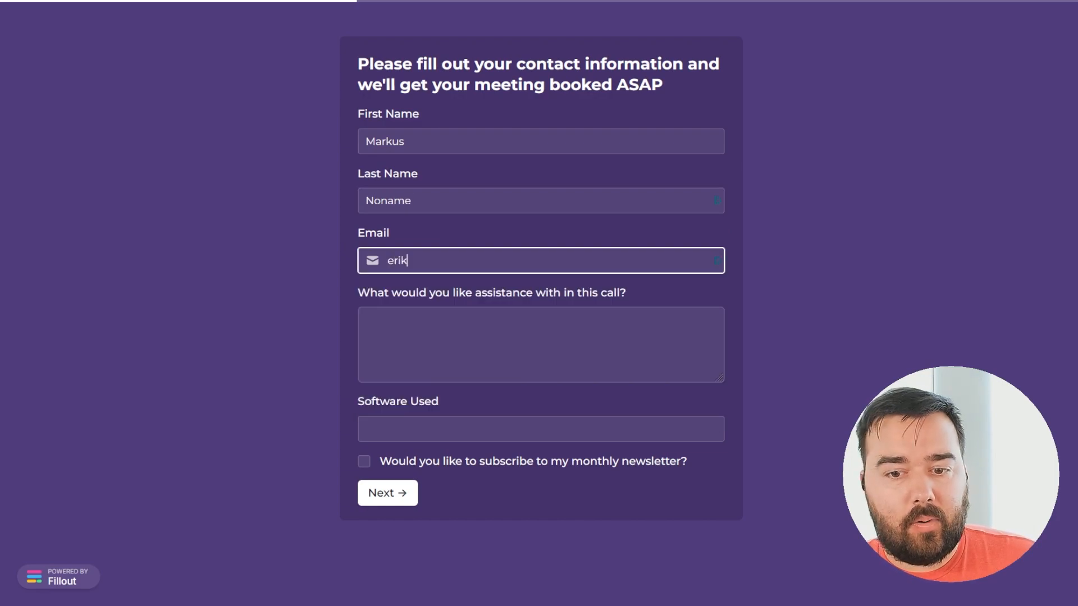
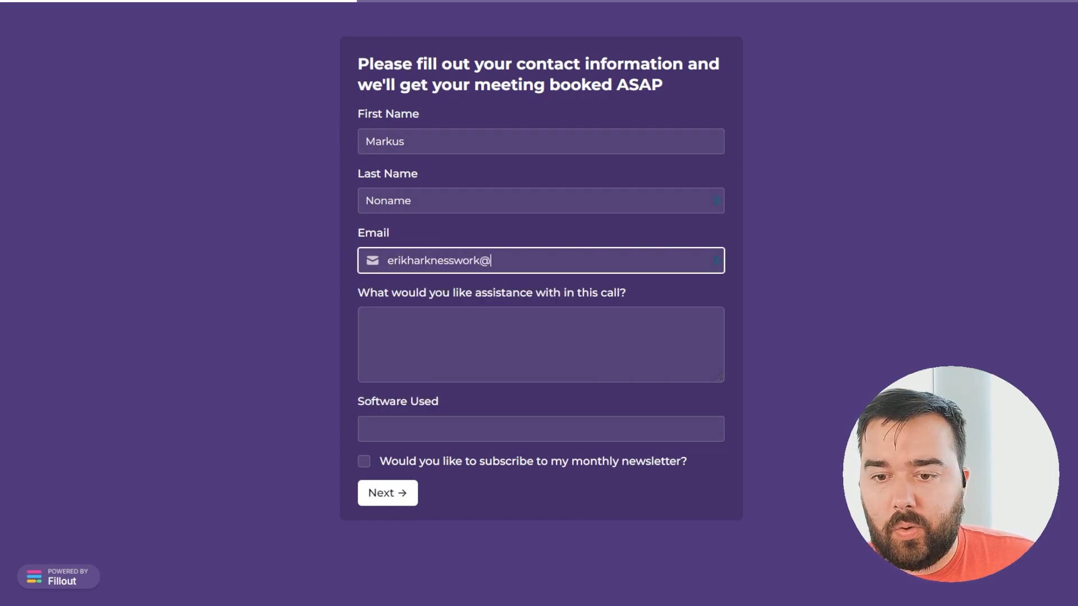
Answer 'I need some help setting up a no code account.', software 'Fillout, and SmartSuite', and opt into the newsletter.
key("Tab")
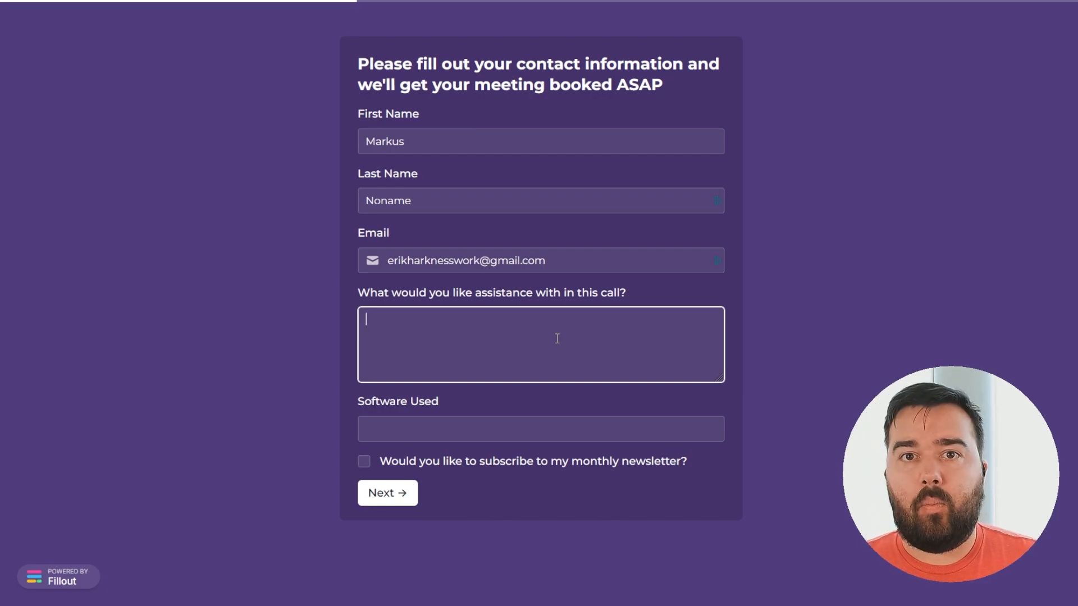
type("I need som")
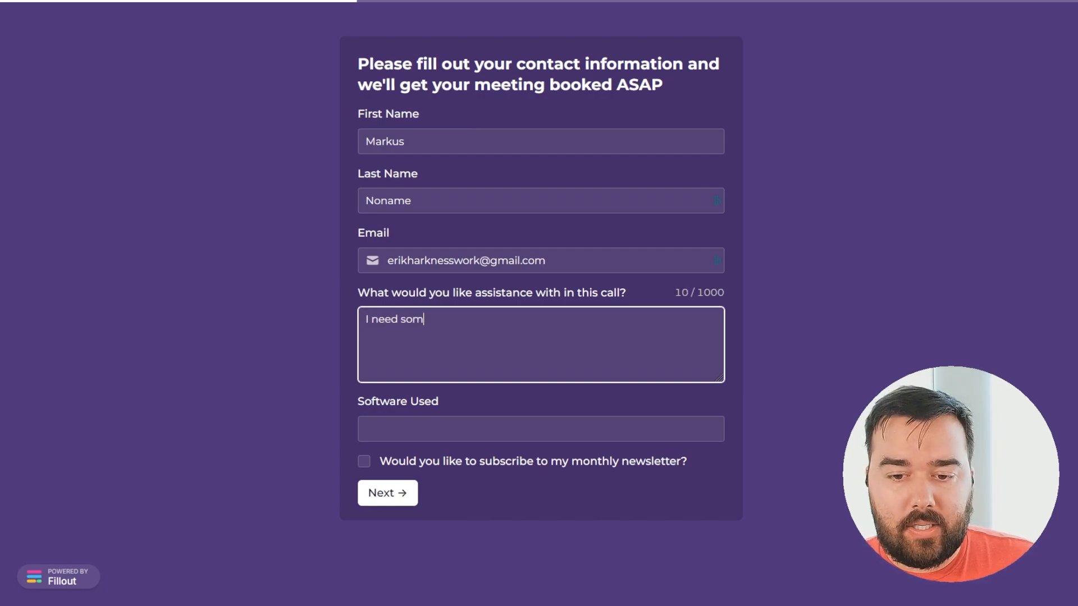
type("e help setting u")
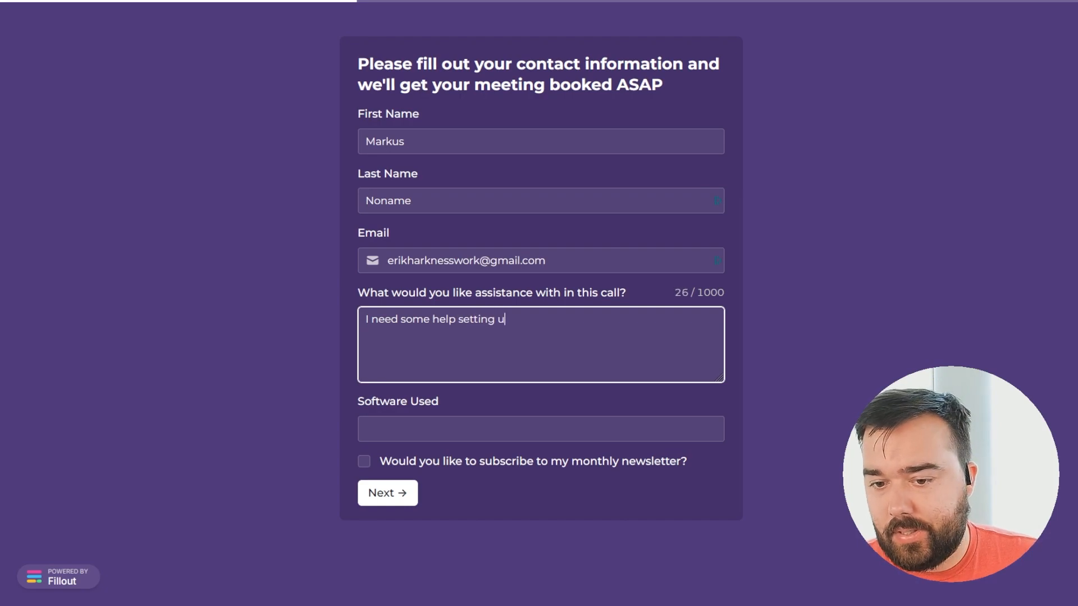
type("p a no cod")
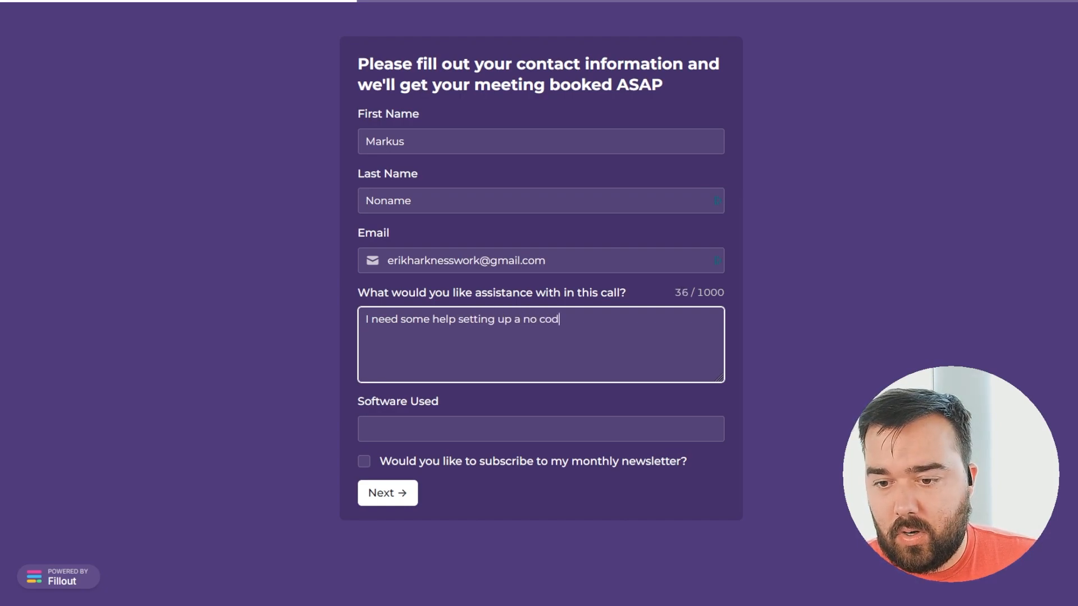
type("e account.")
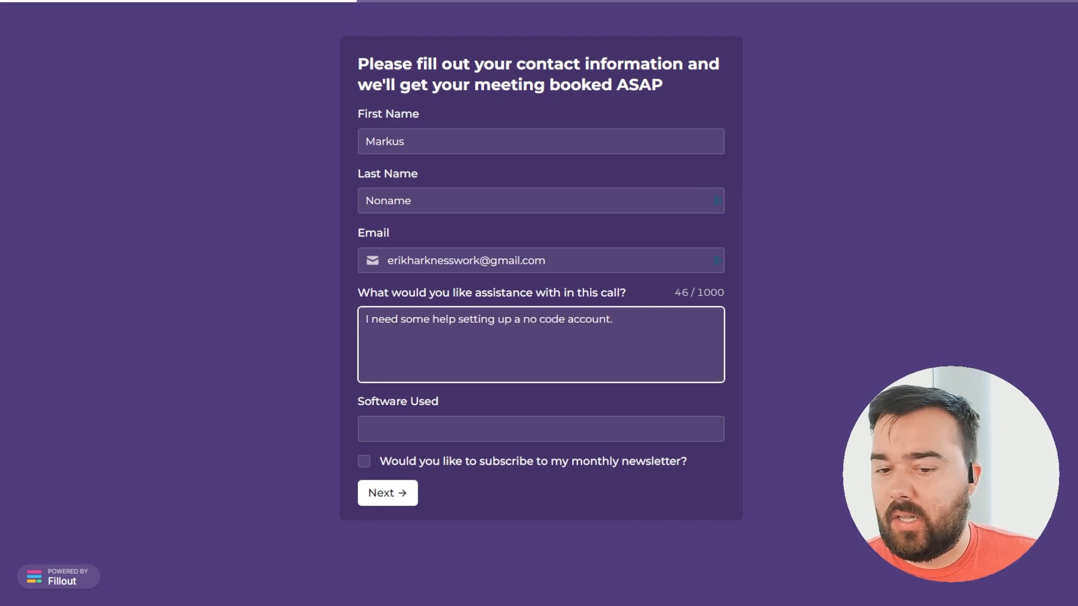
left_click(367, 429)
type("Fill")
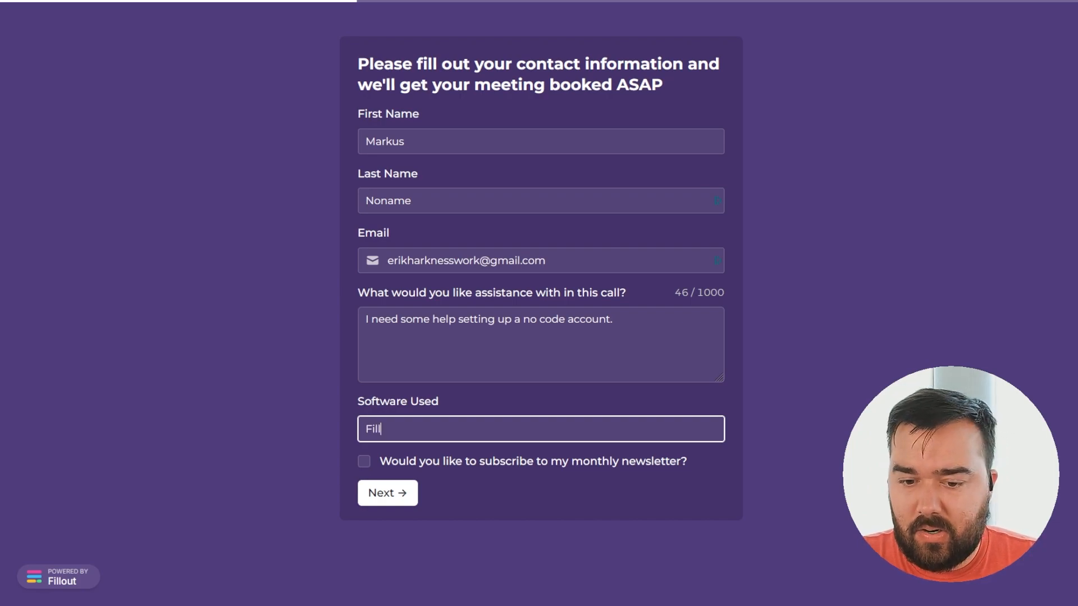
type("out, and SmartSuite")
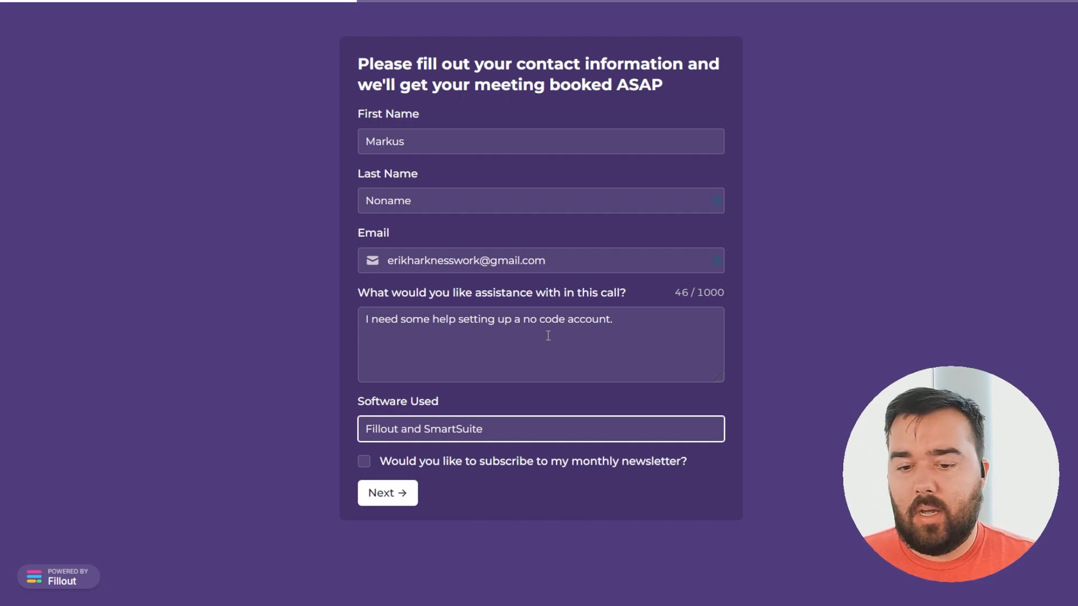
left_click(362, 461)
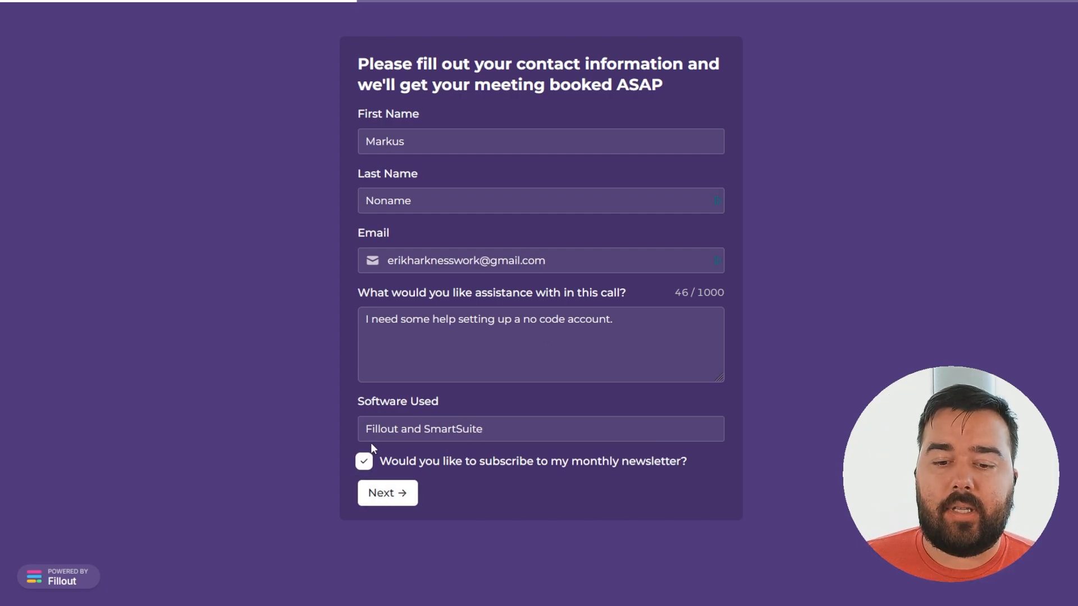
Schedule the consultation for May 2, 2024 at 2:30 pm.
left_click(399, 493)
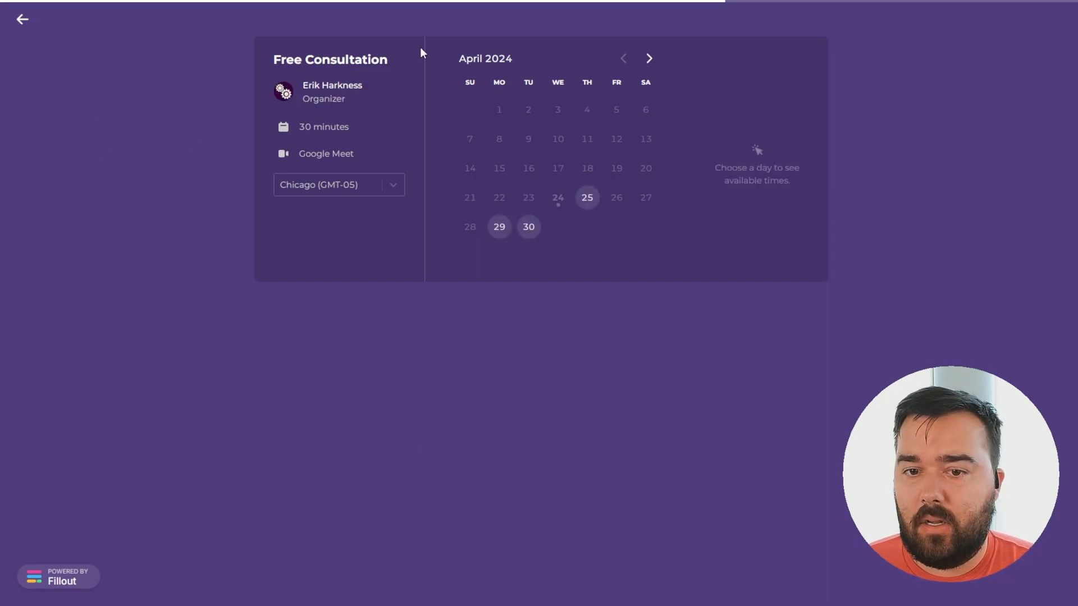
left_click(649, 60)
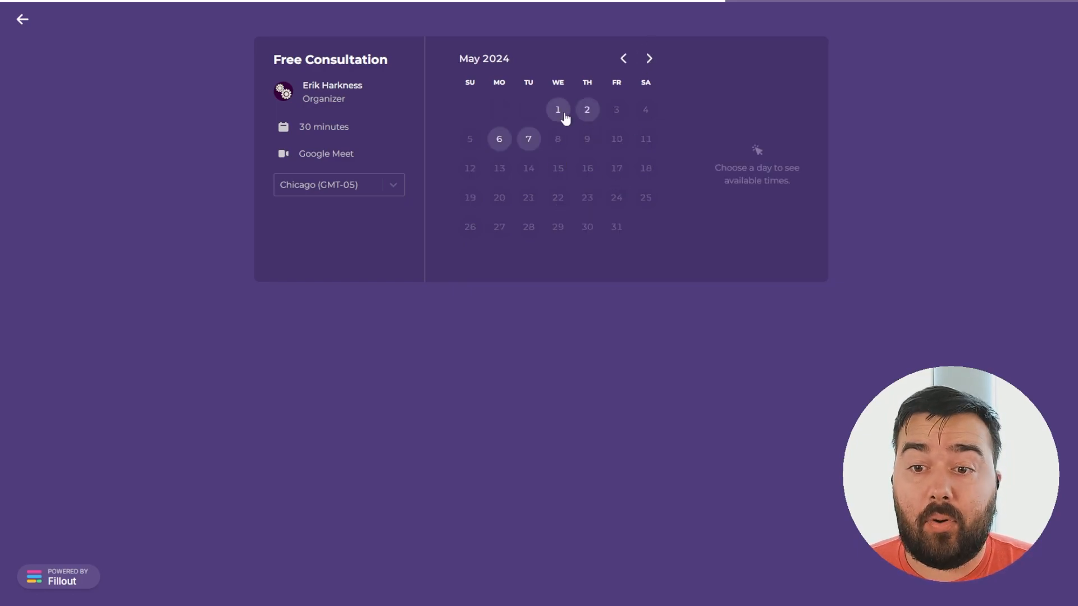
left_click(588, 110)
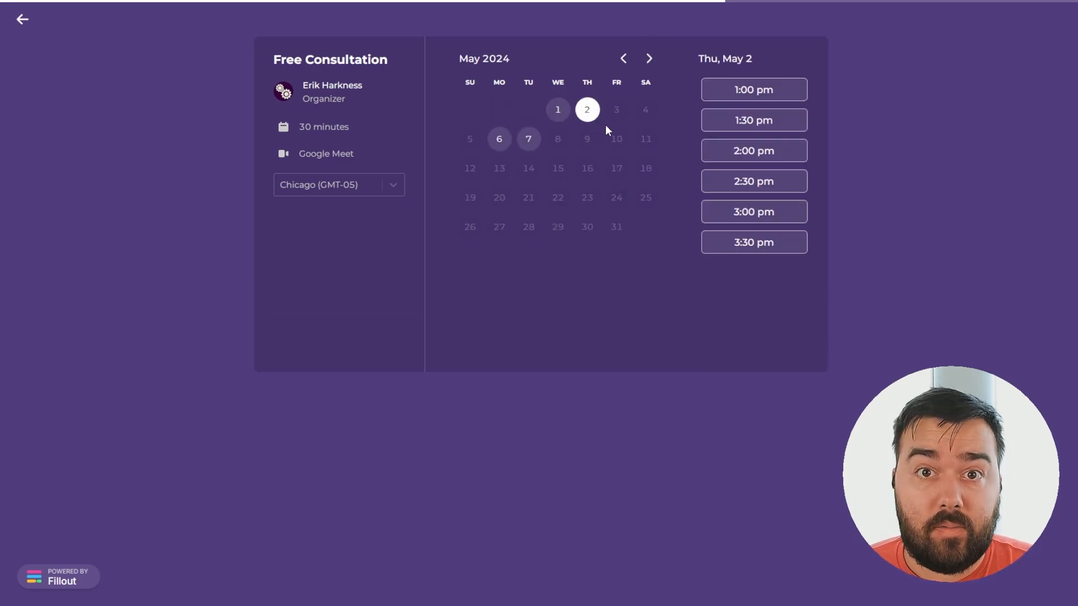
left_click(775, 188)
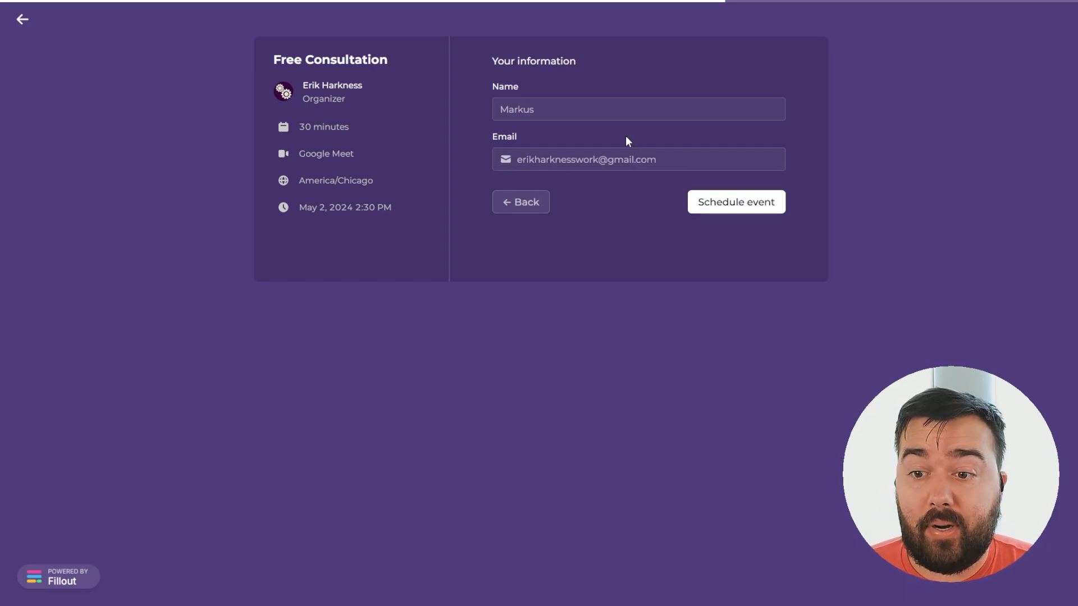
left_click(760, 209)
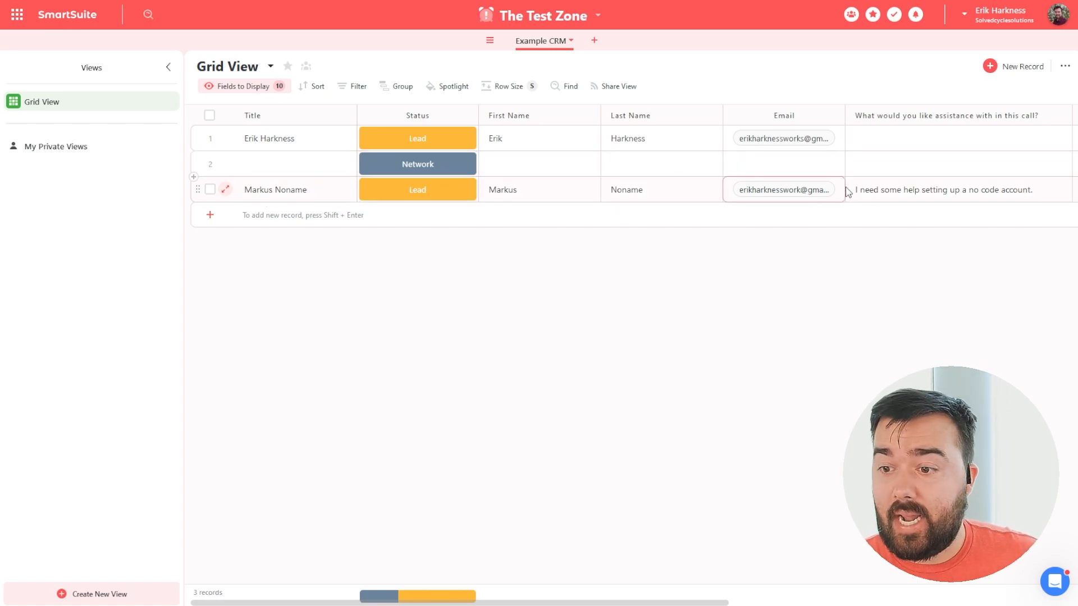
Inspect the new lead's assistance answer and its empty Meeting Time cell in Grid View.
left_click(908, 192)
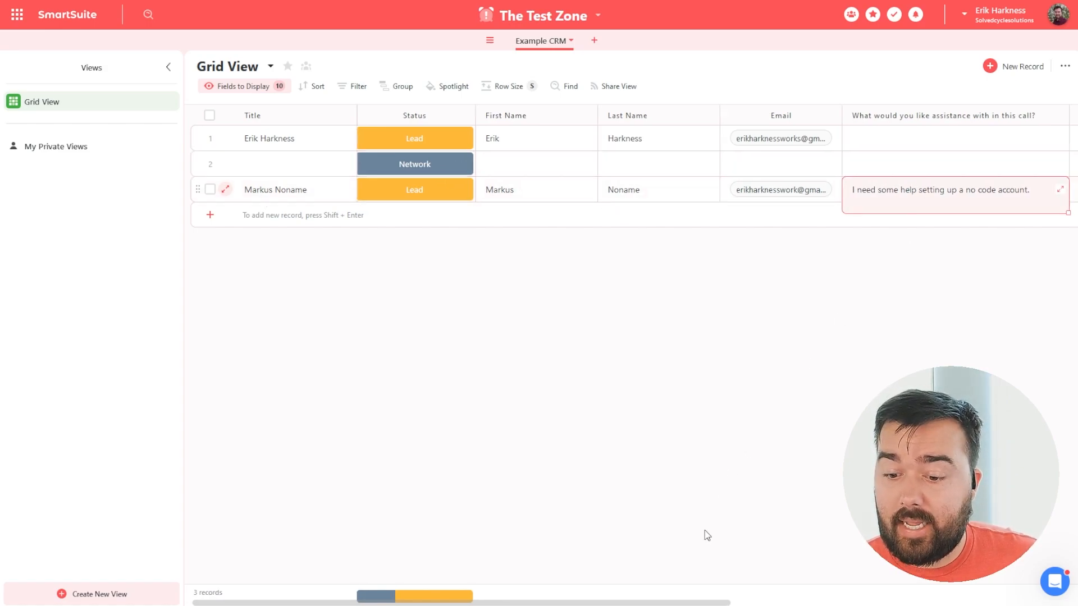
left_click_drag(622, 603, 849, 568)
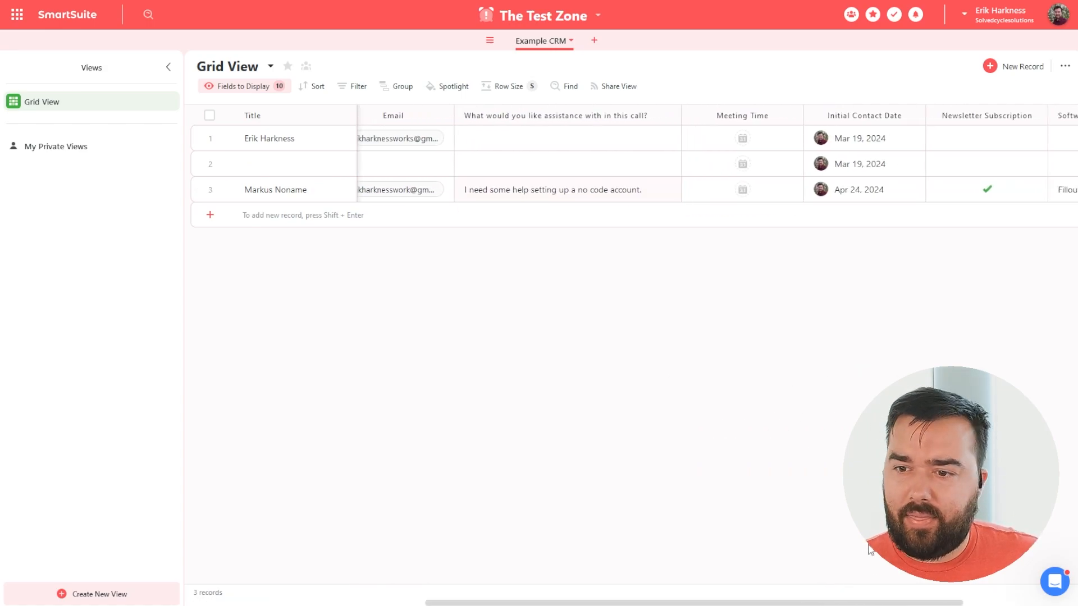
left_click(780, 189)
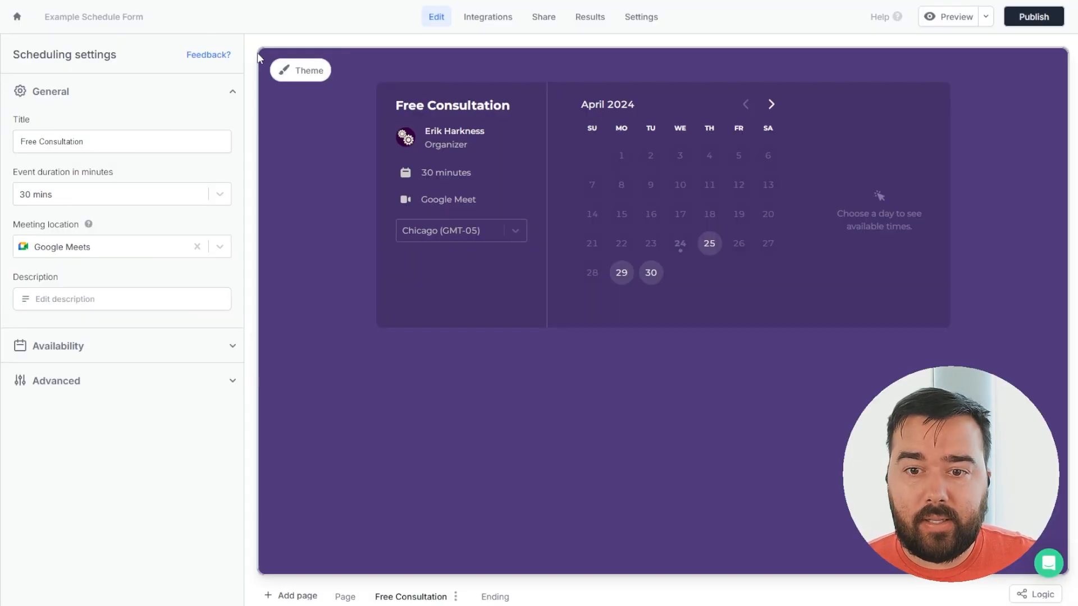
Add a new SmartSuite field mapping row for Meeting Time.
left_click(492, 18)
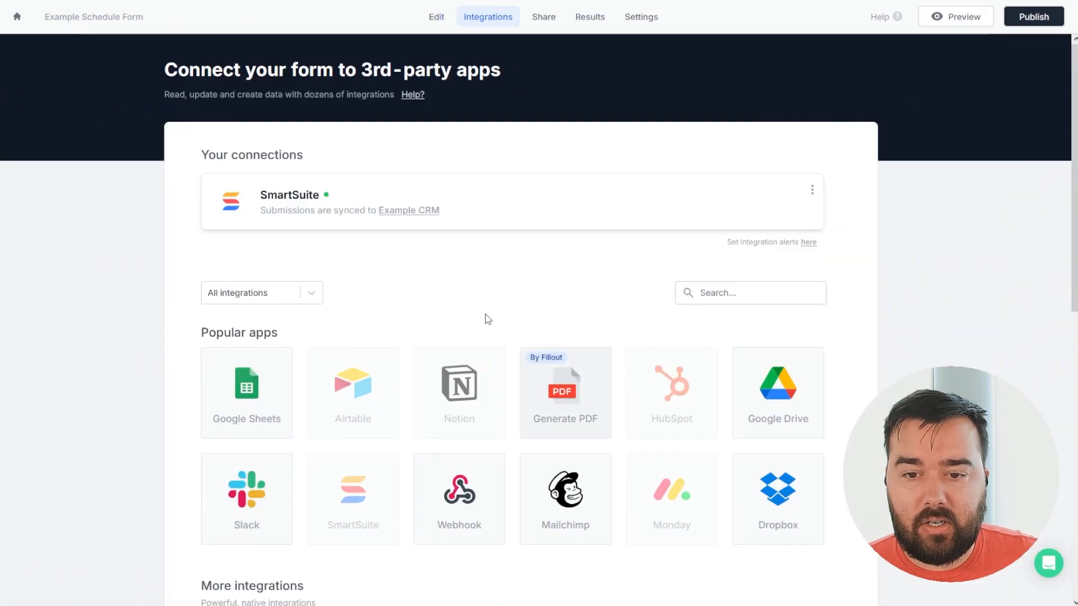
left_click(330, 195)
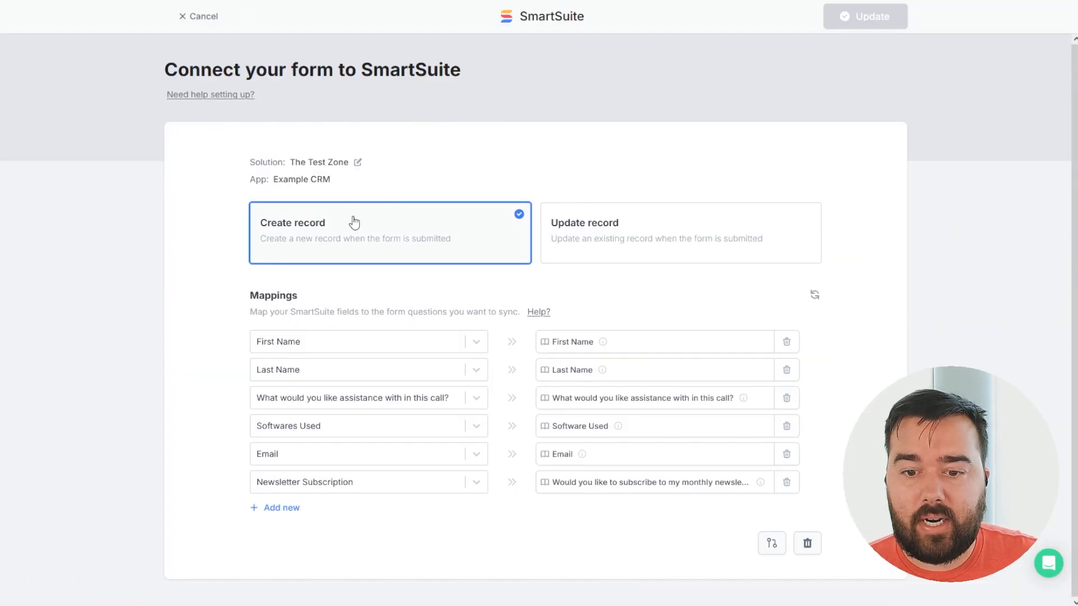
left_click(289, 510)
left_click(476, 509)
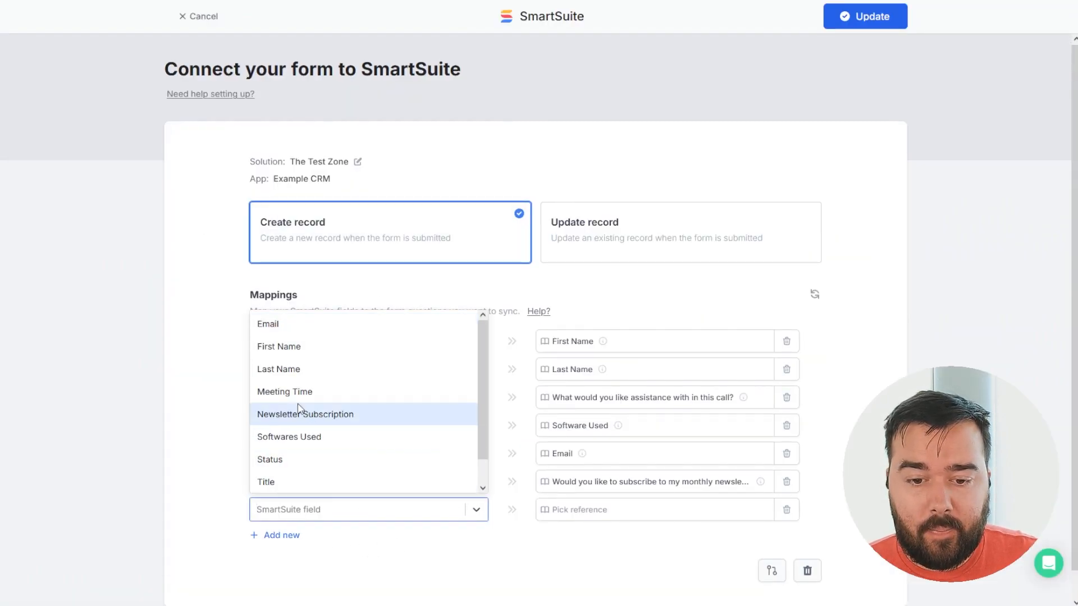
scroll(287, 468, "down", 1)
scroll(299, 448, "up", 1)
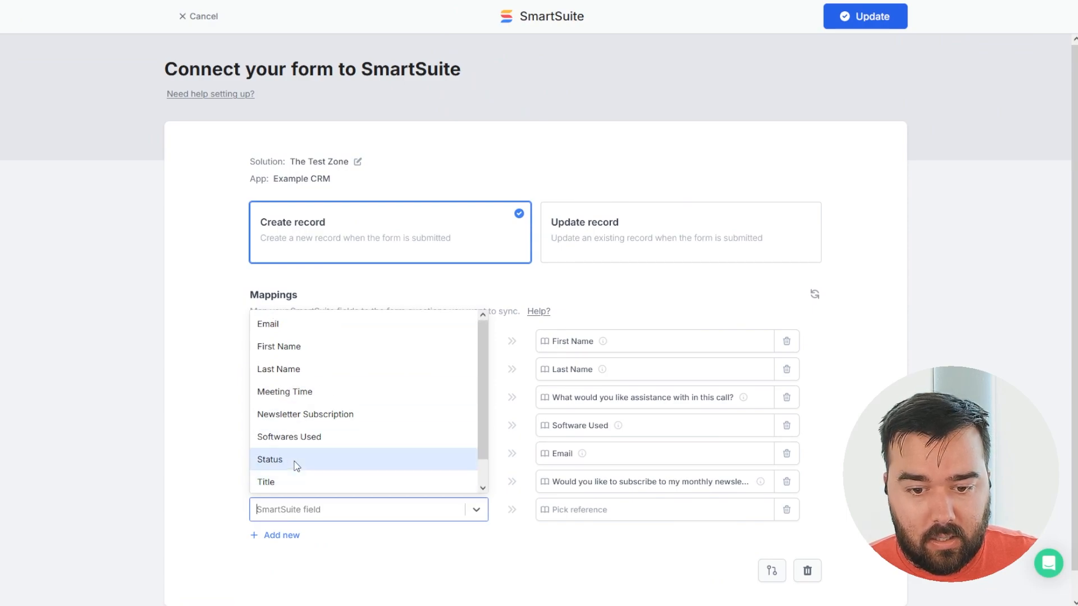
left_click(290, 396)
Feed Meeting Time from the Free Consultation's Event Start Time, then discard the unsaved change.
left_click(580, 511)
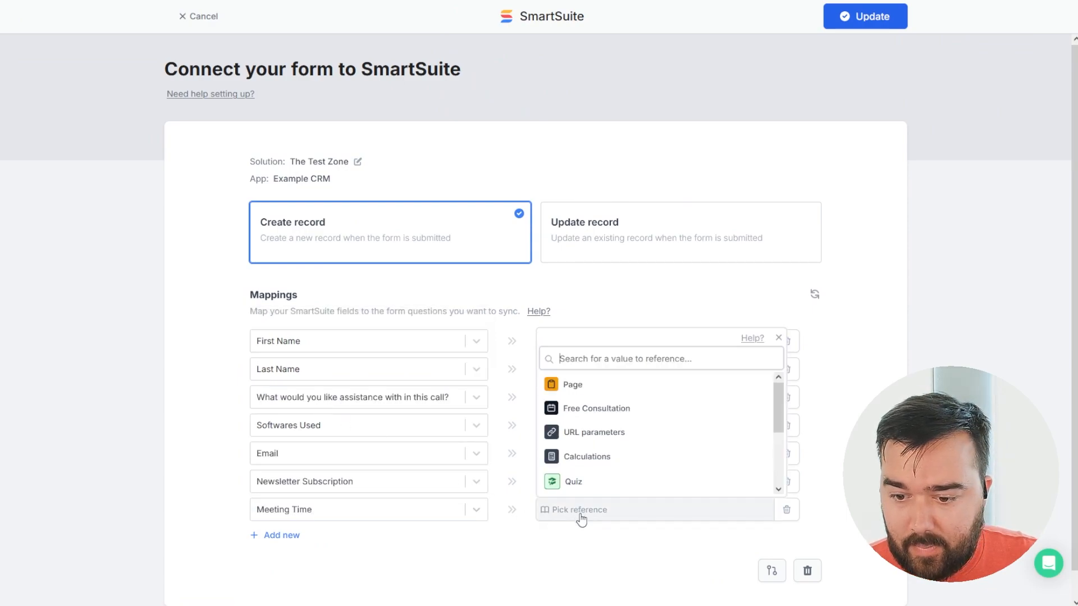
left_click(609, 411)
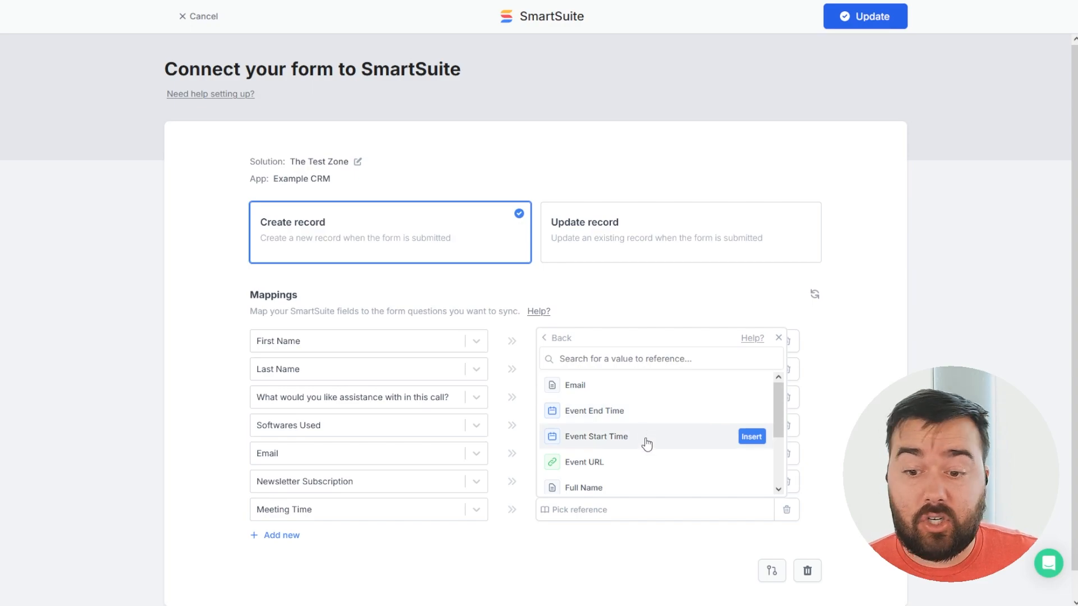
left_click(751, 438)
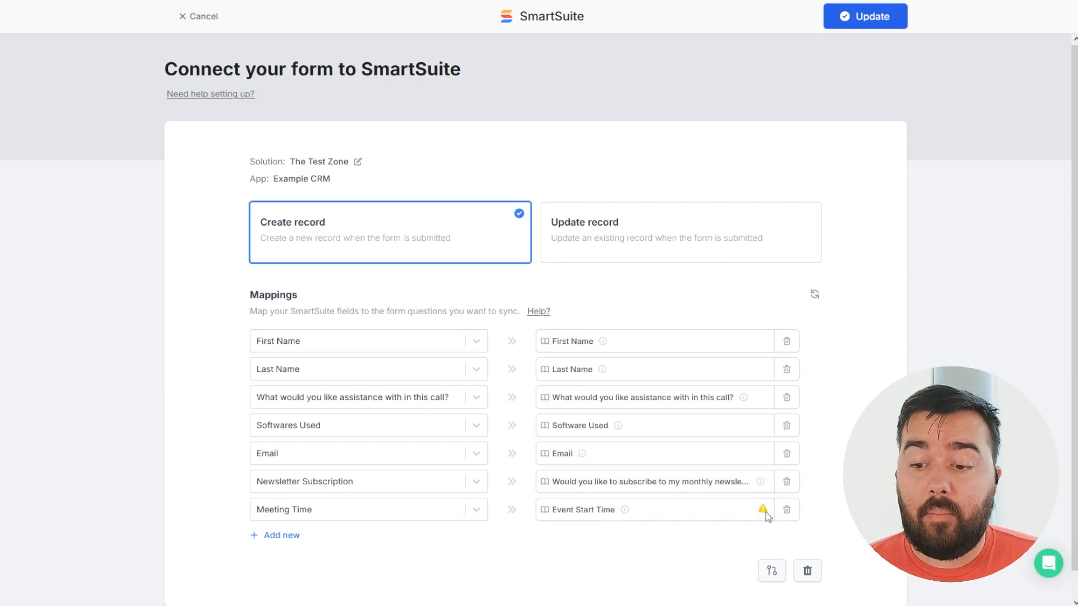
mouse_move(766, 514)
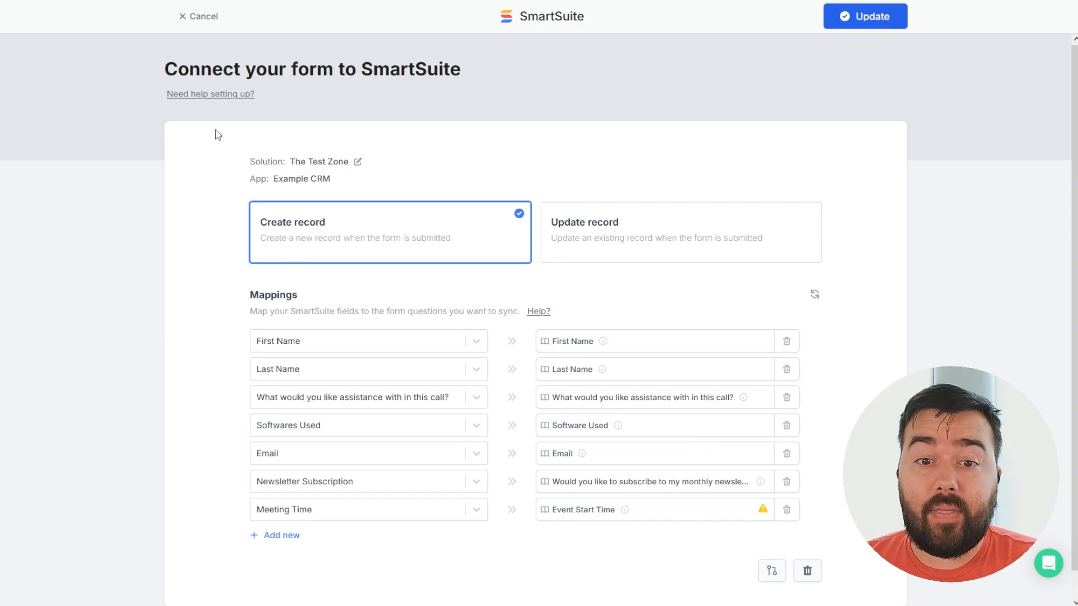
left_click(180, 21)
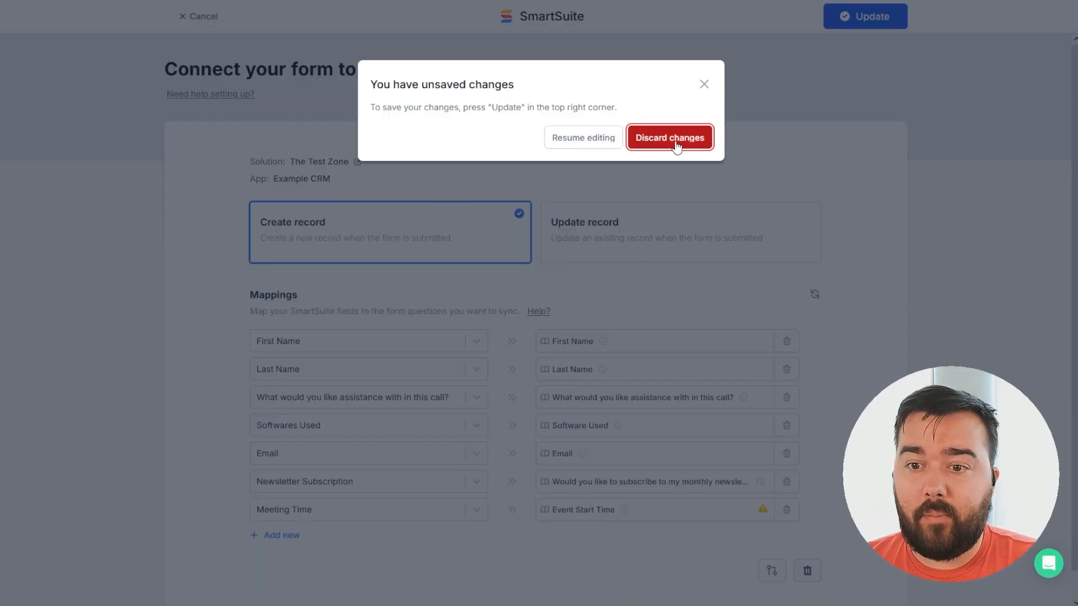
left_click(670, 137)
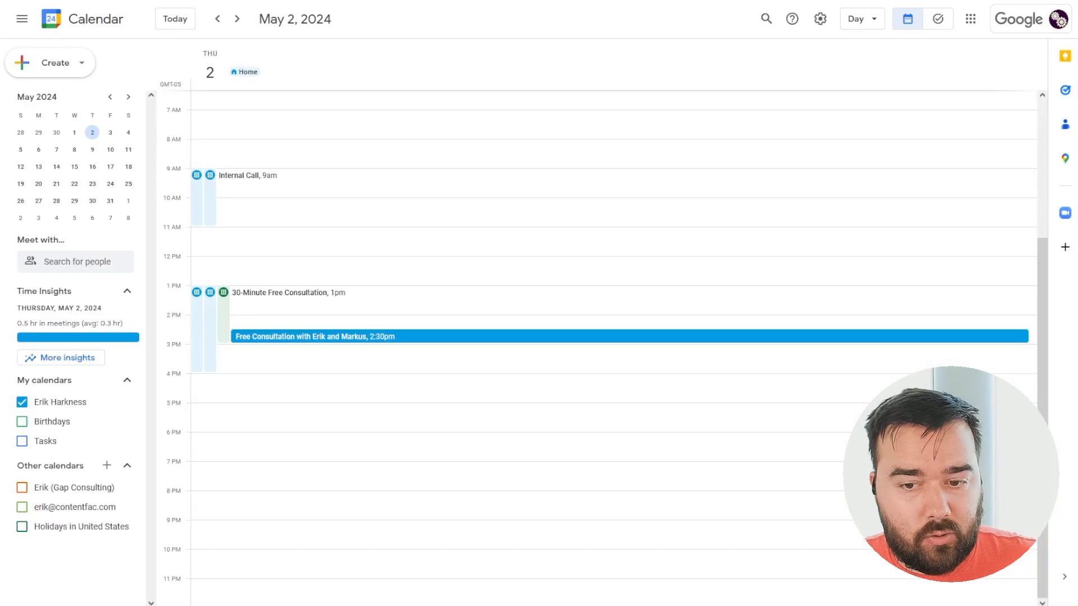
Open the May 2 Free Consultation event and follow its cancel-or-reschedule link.
left_click(508, 339)
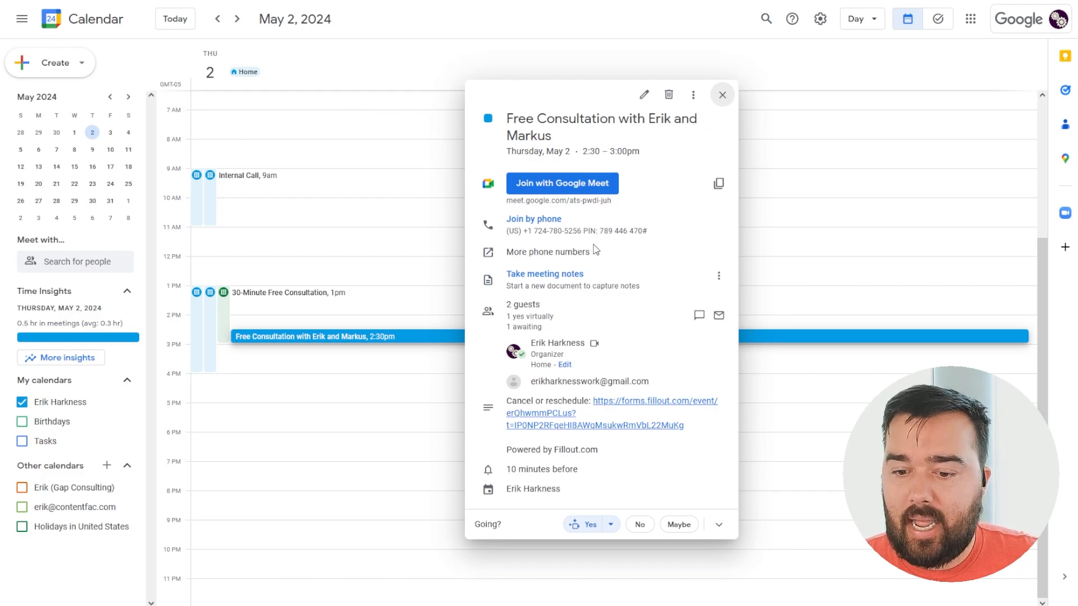
left_click(645, 403)
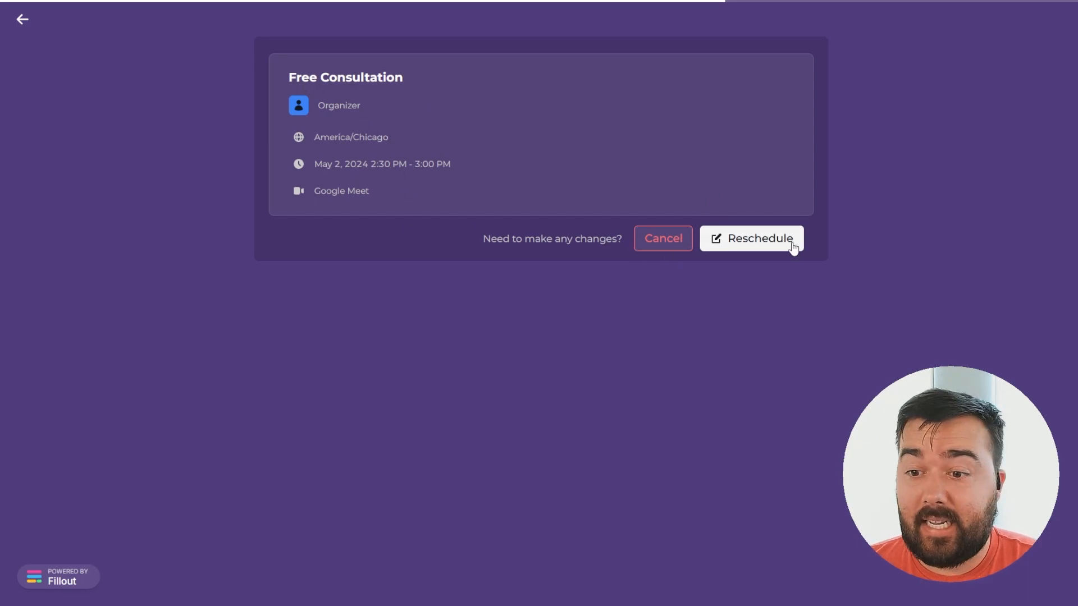
Reschedule the consultation to May 6, 2024 at 2:00 pm with the reason 'Sorry!'.
left_click(761, 236)
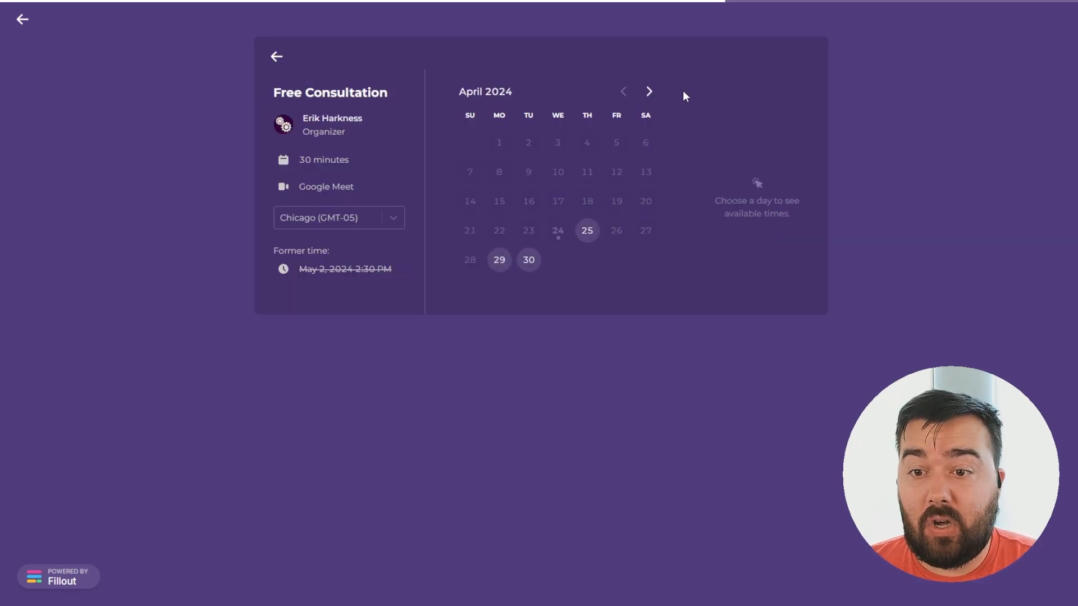
left_click(649, 92)
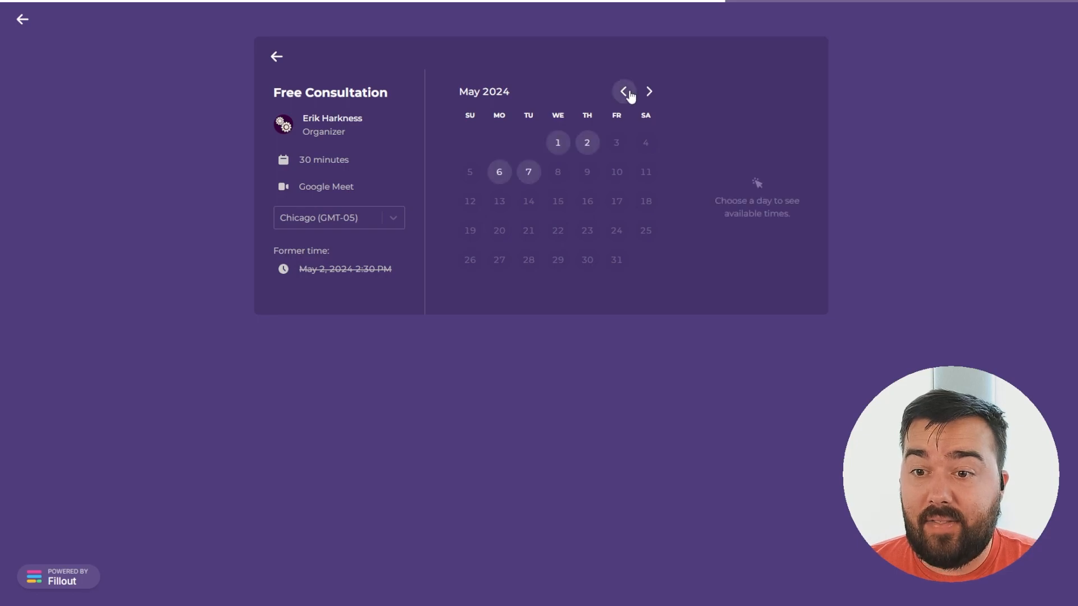
left_click(500, 172)
left_click(743, 128)
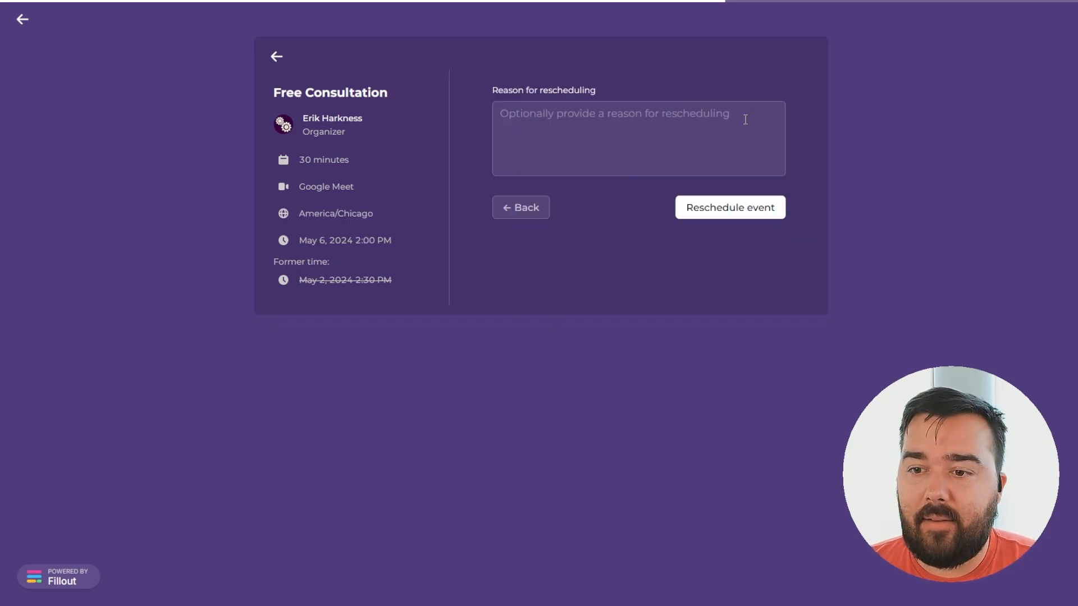
left_click(608, 123)
type("Sorry!")
key("Return")
left_click(738, 207)
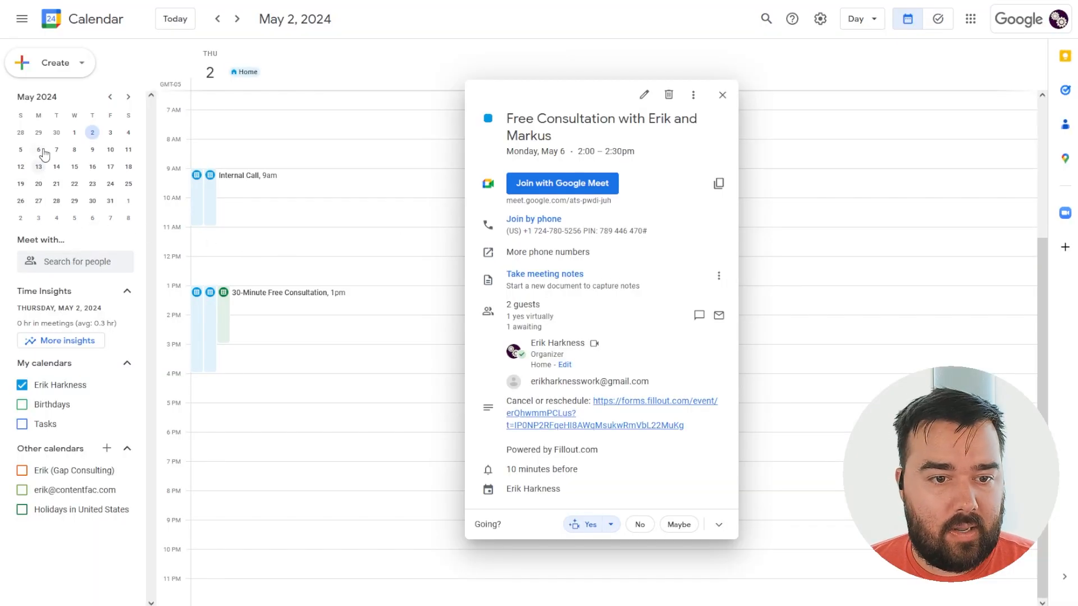
Go to Monday, May 6 and open the 2:00–2:30pm Free Consultation showing the reason 'Sorry!'.
left_click(41, 151)
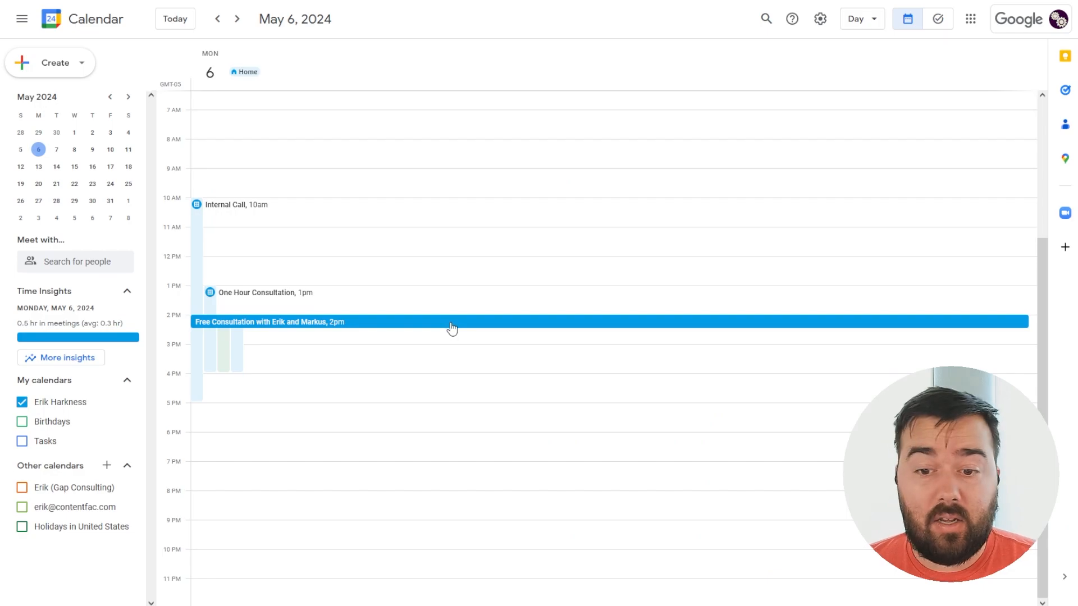
left_click(452, 329)
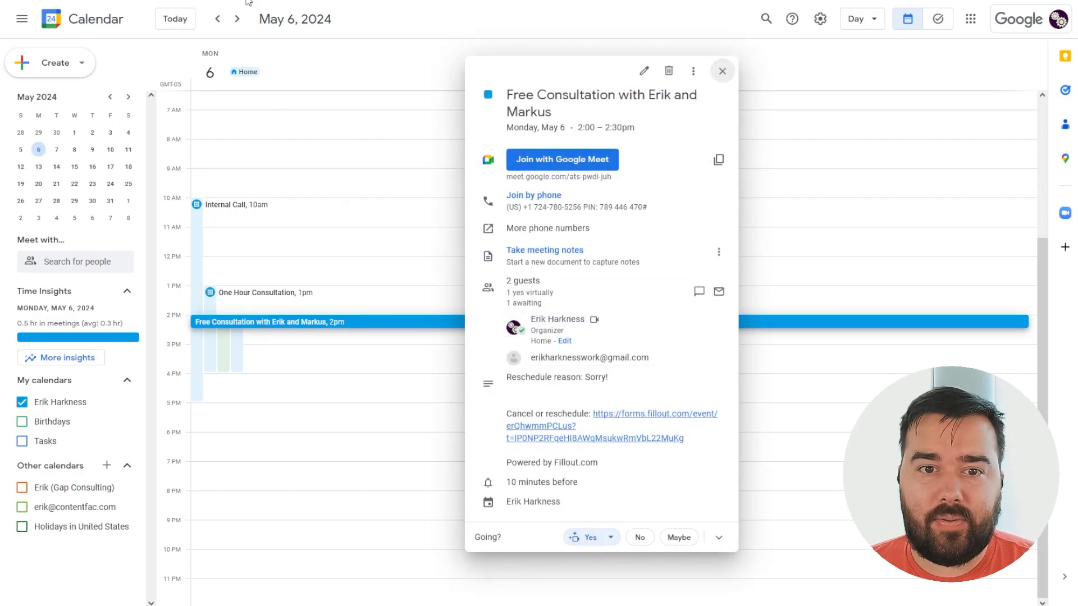